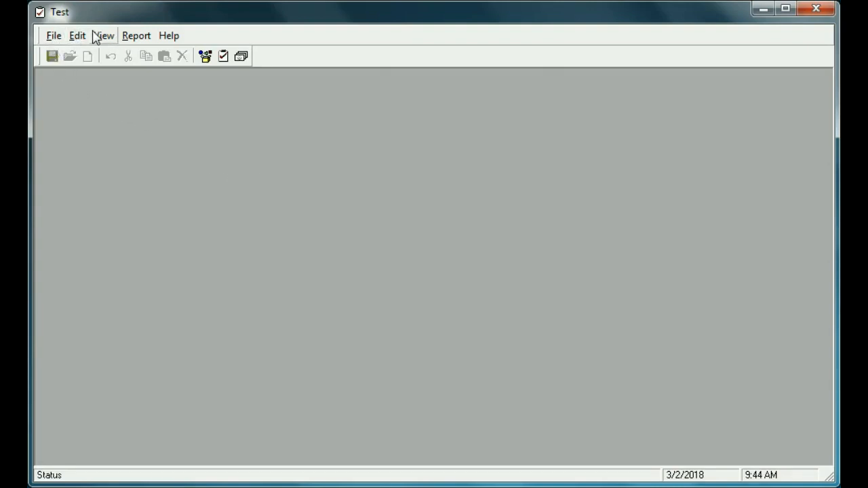
Create a new test record with the test ID T-001 and the description "Electrical Cycle".
click(57, 38)
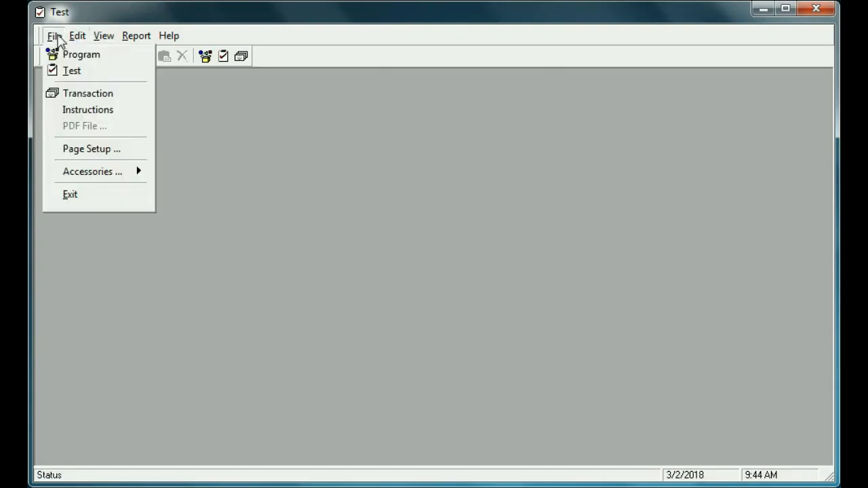
click(59, 75)
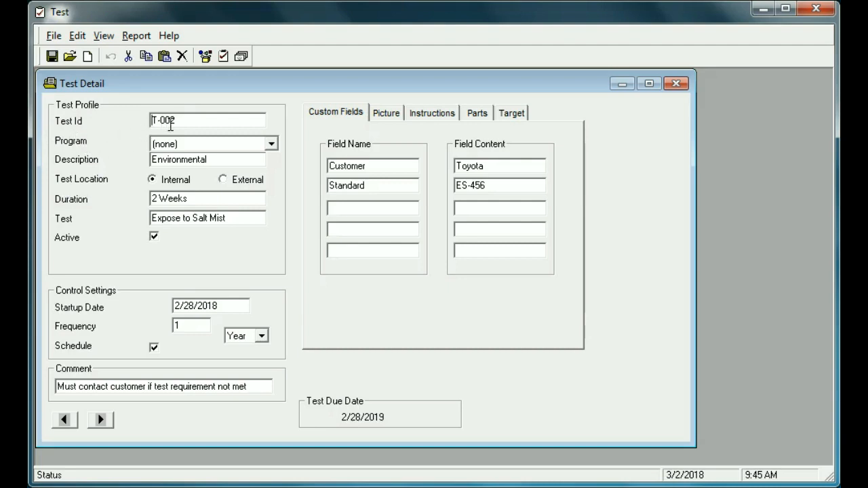
click(87, 57)
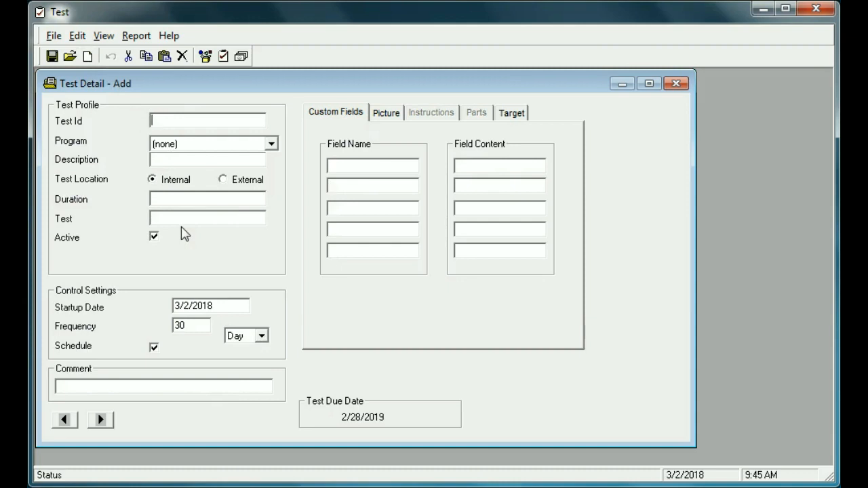
text(T-001)
click(177, 161)
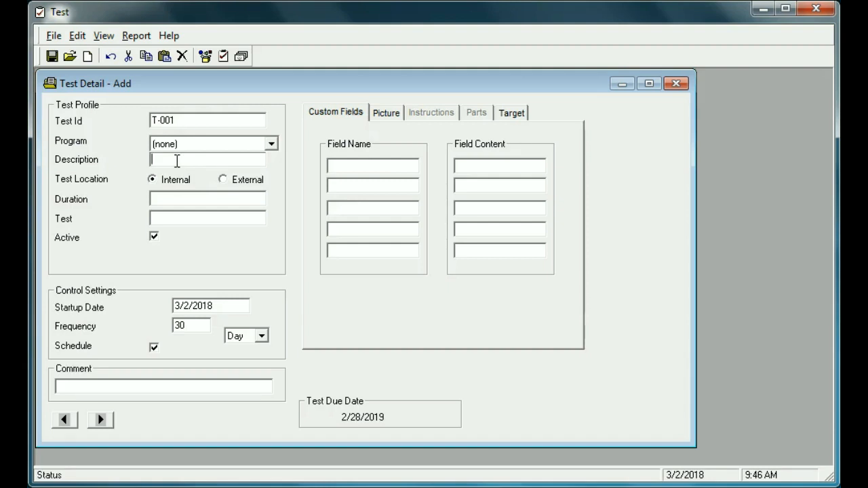
text(E)
text(lectrical Cycle)
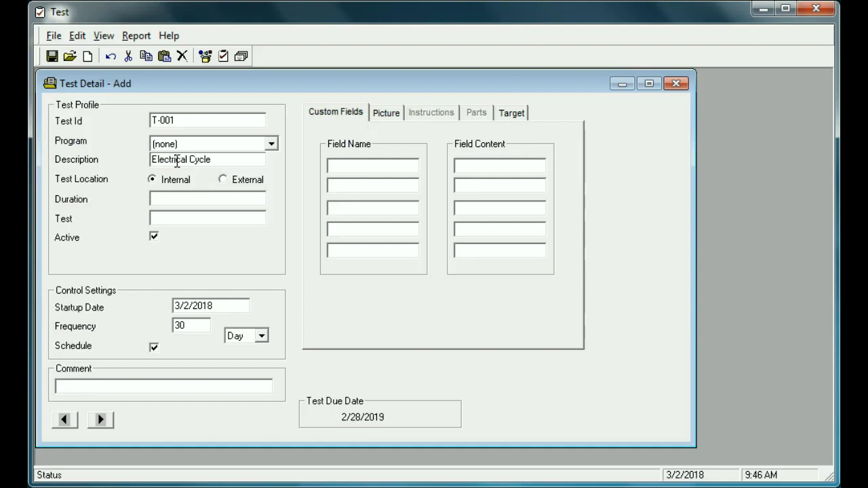
Enter a duration of "48 Hours" and the test "Cycle On-OFF" in the T-001 test profile.
click(165, 198)
text(48)
text( Hours)
text(Cycl)
text(e)
key(BackSpace)
text(e)
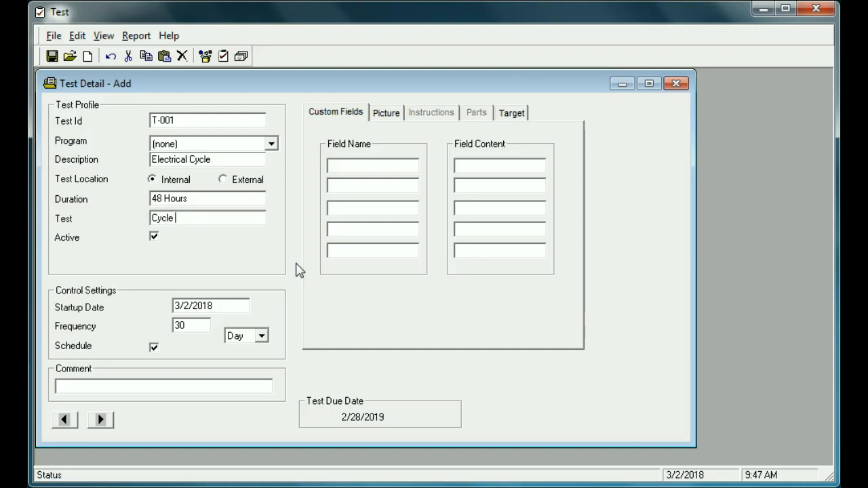
text( On-OFF)
Set the frequency of test T-001 to 3 months and save the record.
click(262, 336)
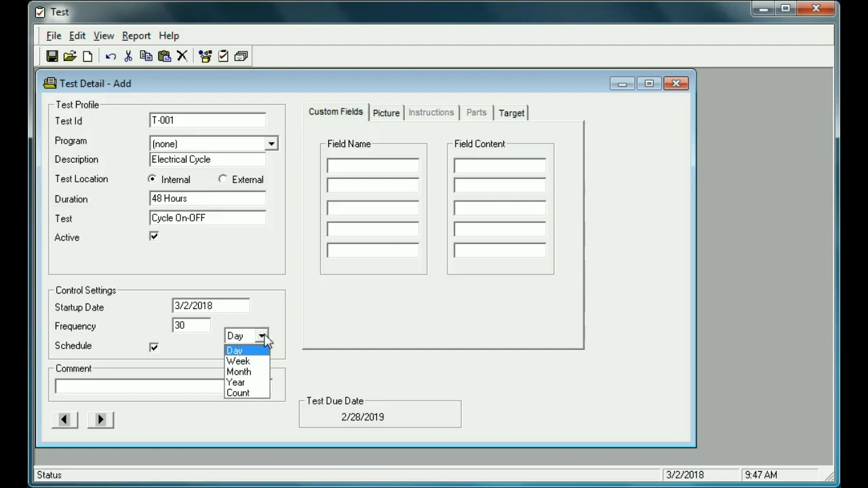
click(249, 374)
click(193, 324)
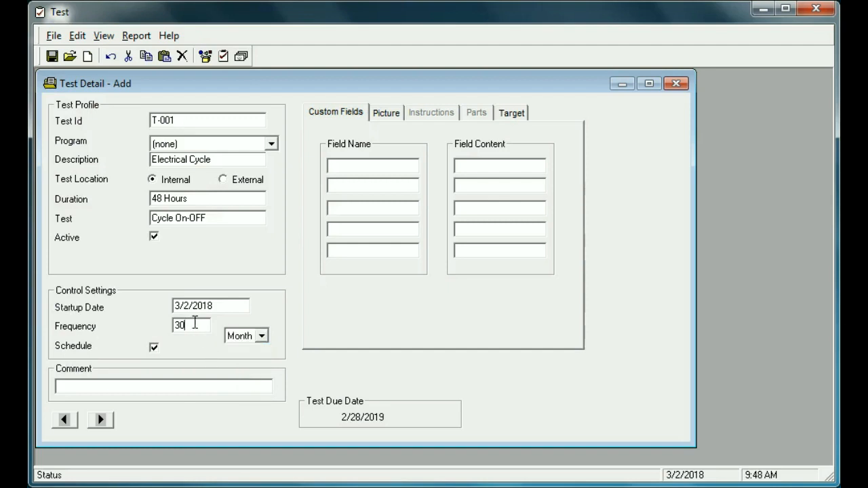
key(BackSpace)
key(BackSpace)
text(3)
click(51, 57)
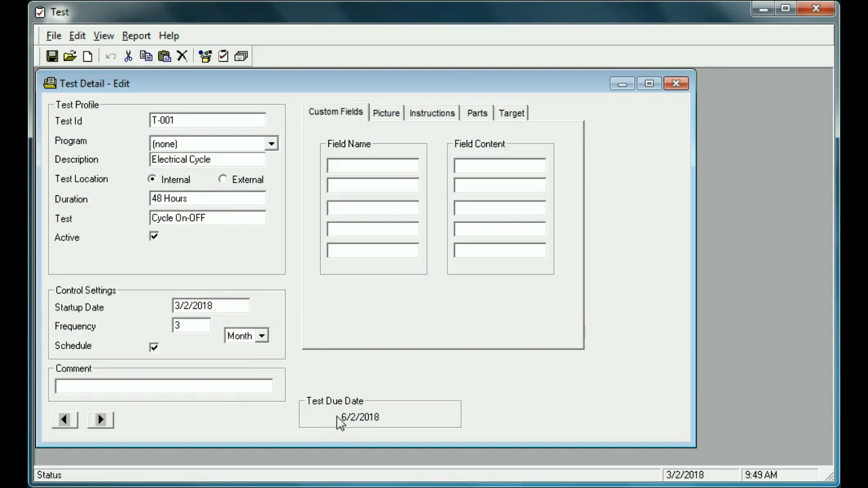
Add the custom fields Customer with content "Toyota" and Standard with content "ES-123" to the test, and save it.
click(353, 166)
text(Customer)
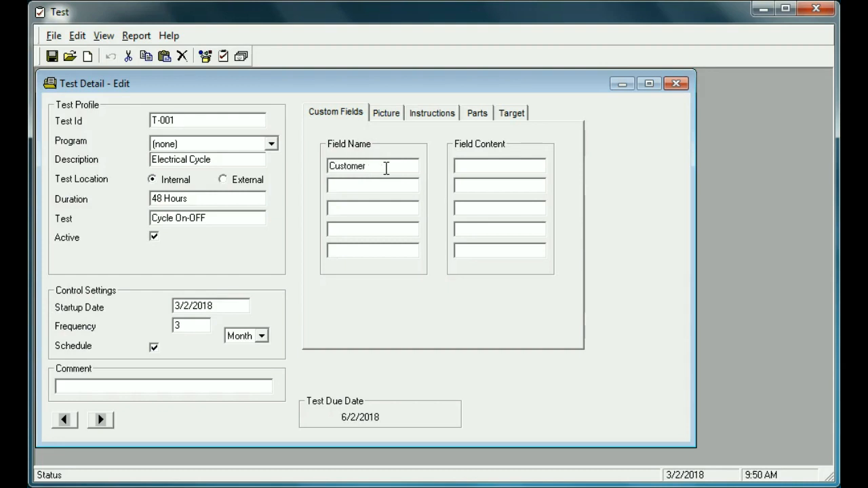
click(477, 168)
text(Toyota)
click(347, 185)
text(Standard)
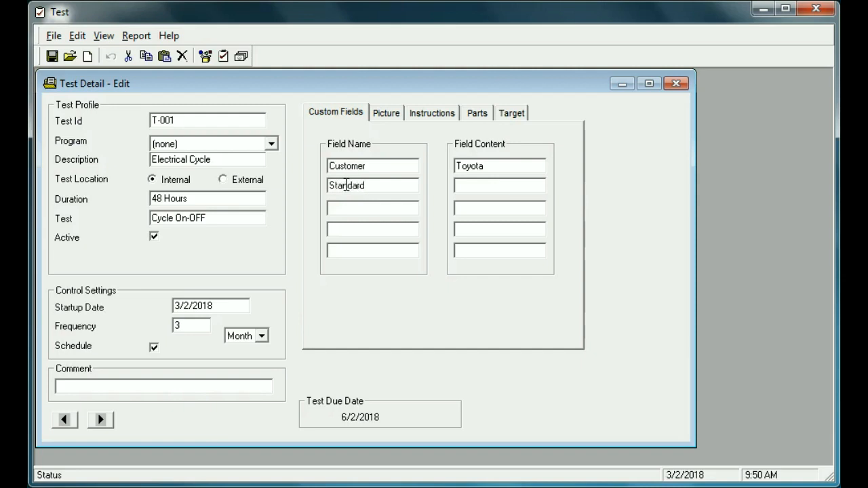
click(477, 190)
text(ES-123)
click(54, 58)
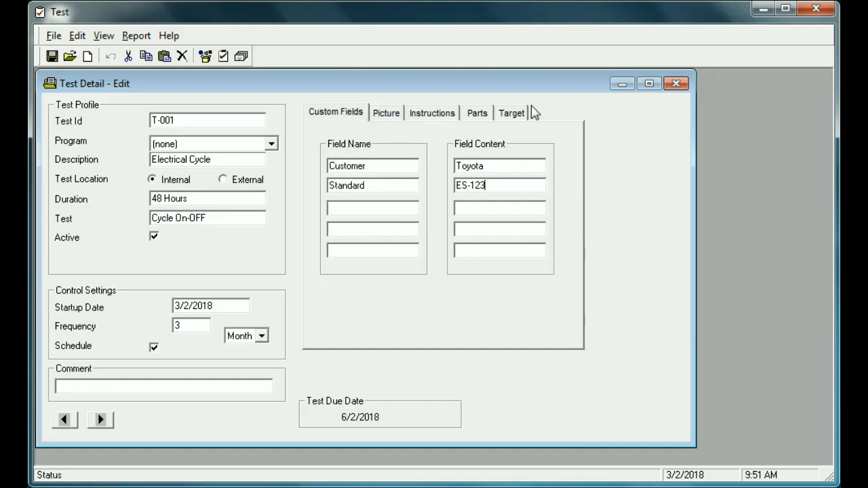
Attach the picture C:\Picture\RearTailLight.jpg to test T-001, save the record and close it.
click(389, 114)
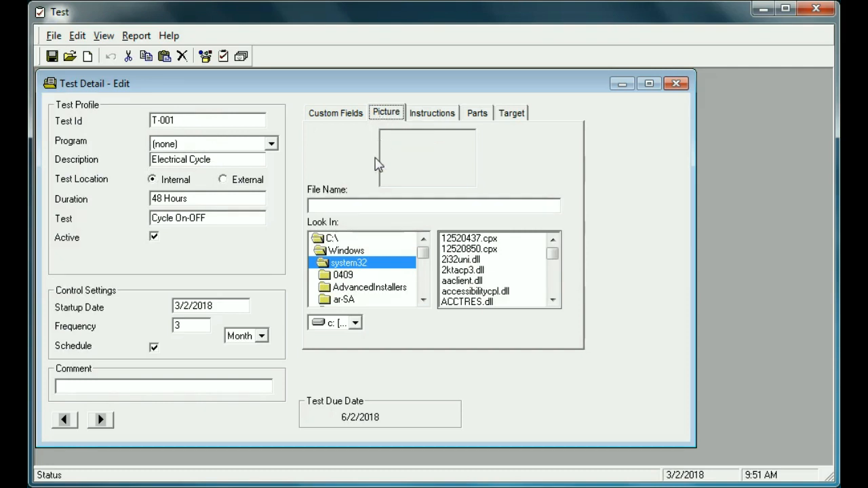
double_click(327, 238)
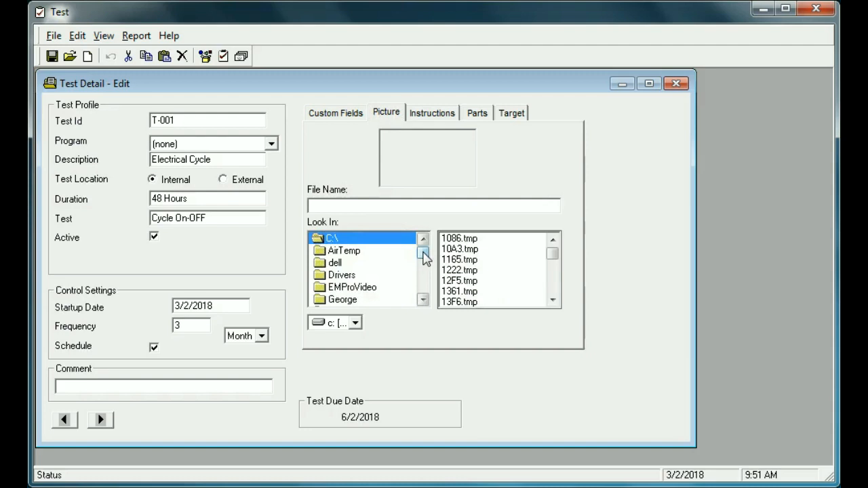
drag(423, 256, 421, 270)
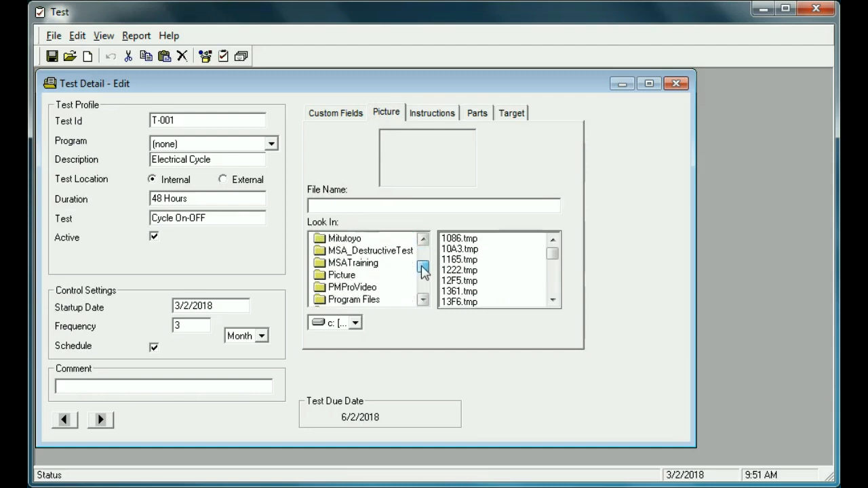
double_click(325, 275)
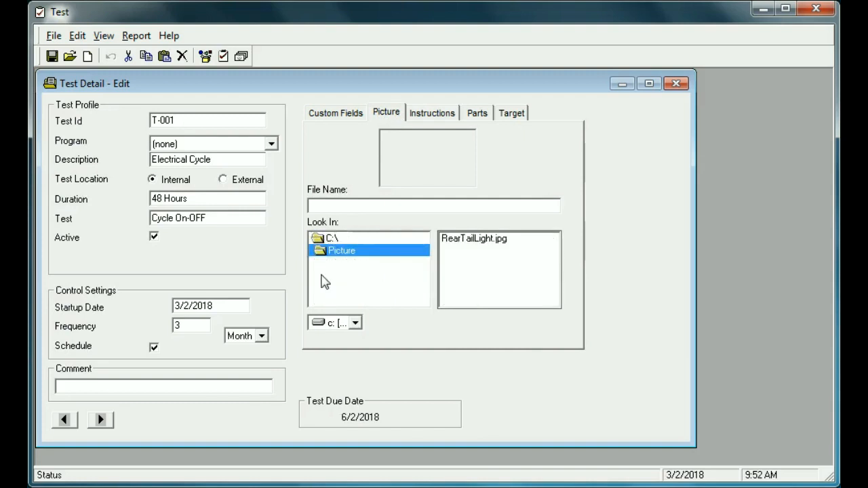
click(453, 247)
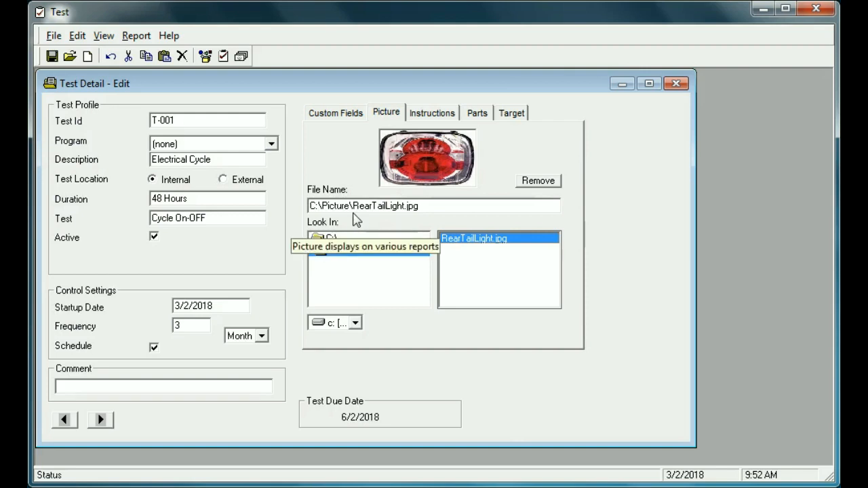
click(54, 56)
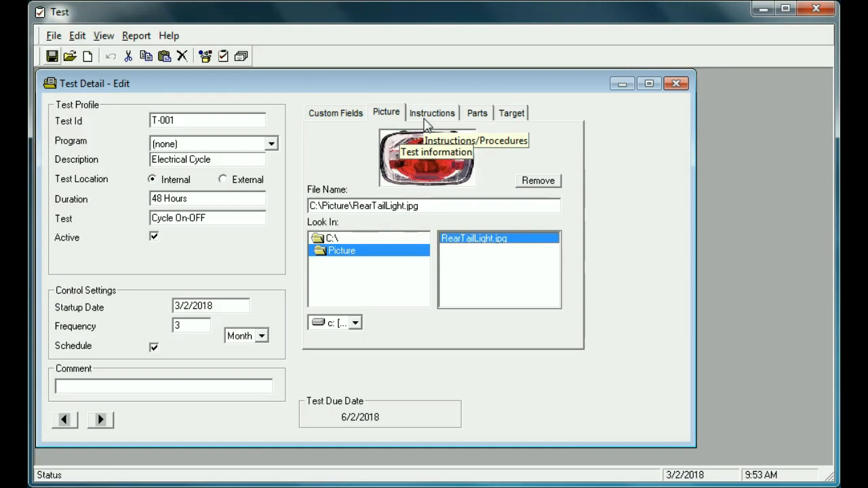
click(677, 86)
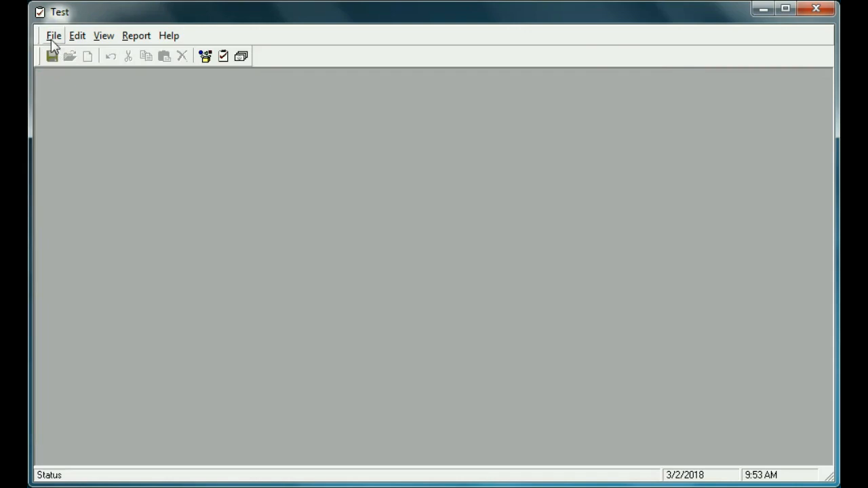
Start a new global instruction numbered TI-001 with revision 1.0.
click(53, 36)
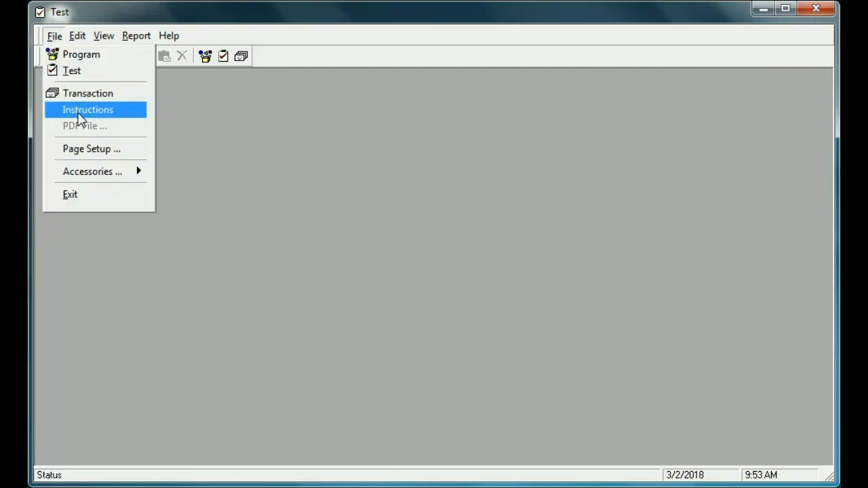
click(77, 110)
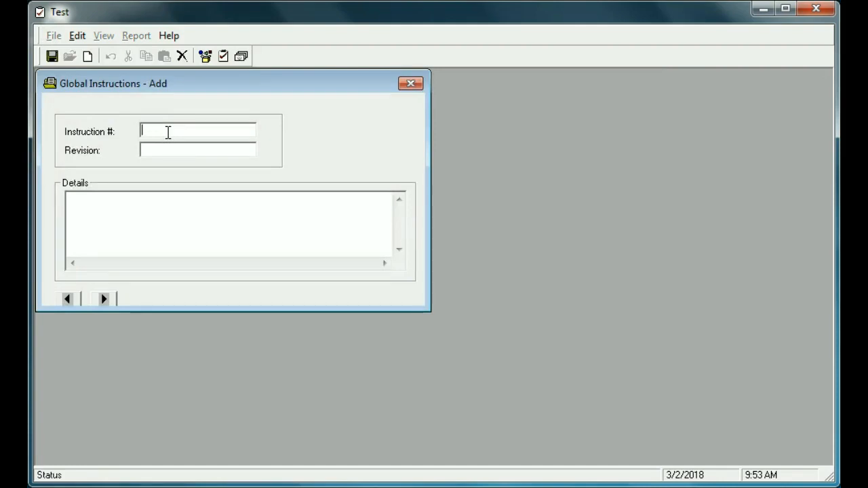
text(TI)
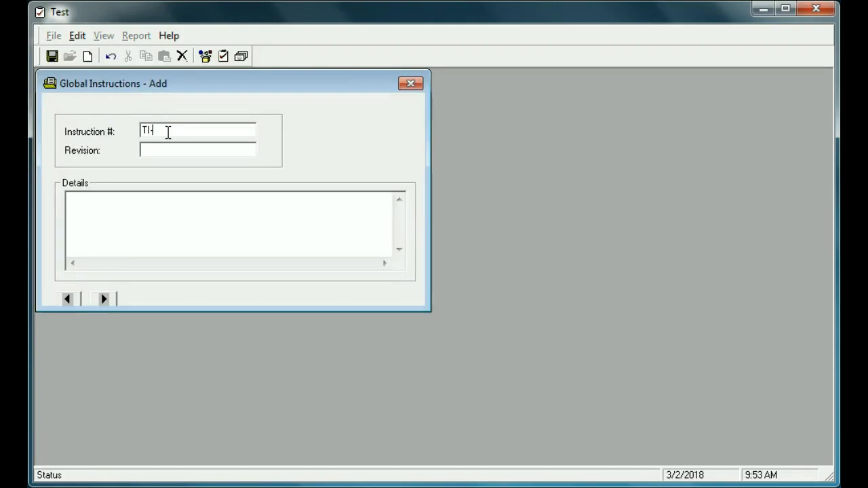
text(-001)
click(179, 150)
text(1.0)
Enter "1) Place light in fixture TL-001" as the first line of the instruction details.
click(98, 202)
text(1) )
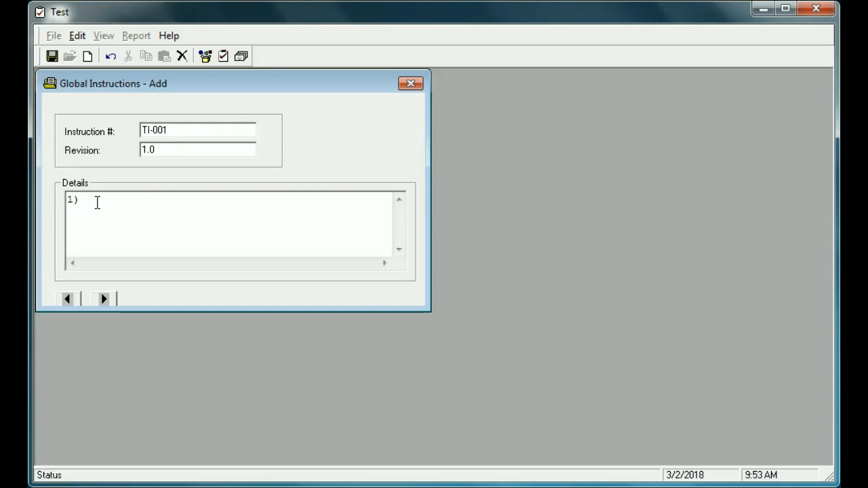
text(Place 1ight in fixt)
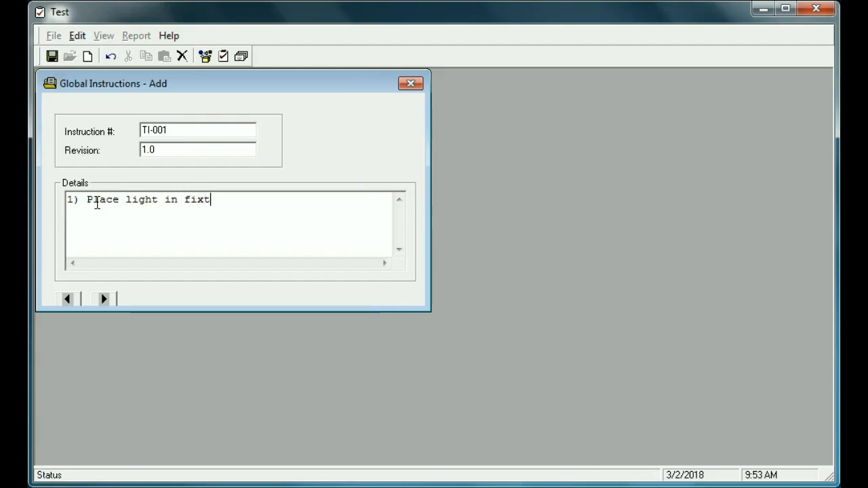
text(ure TL)
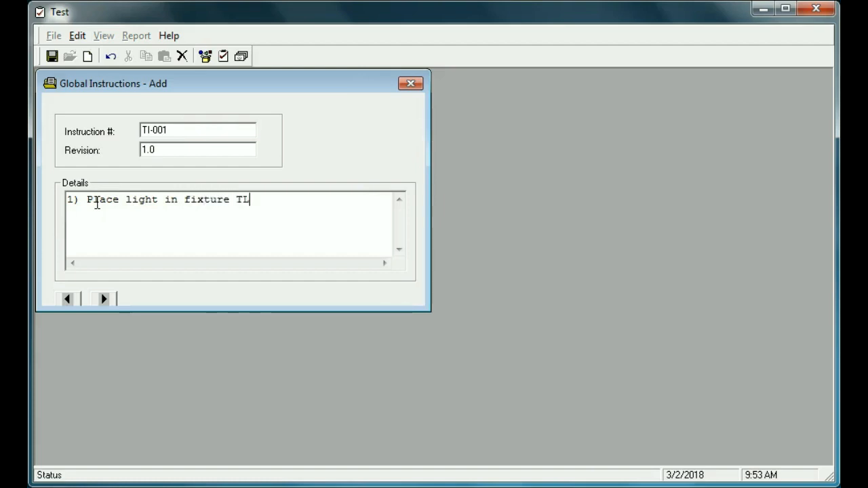
text(-001)
Add "2) Atach electrical leads to terminals" as the second line of the instruction details.
key(Return)
text(2) )
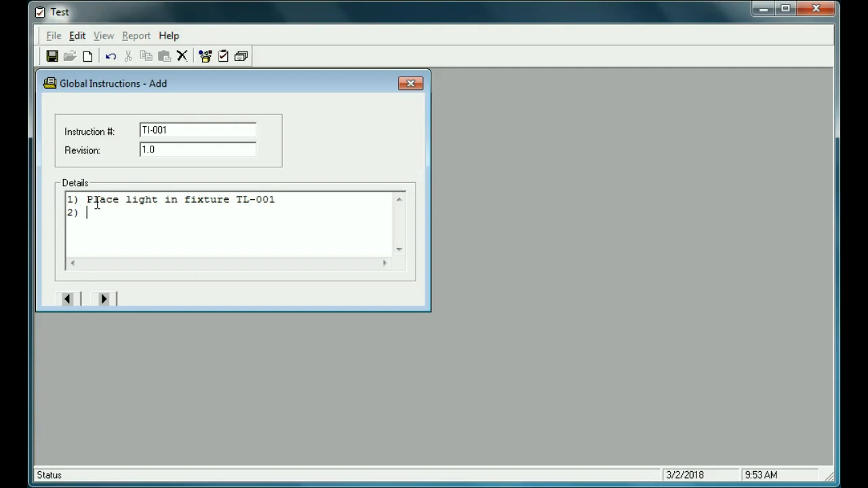
text(Attac)
text(h elec)
text(tri)
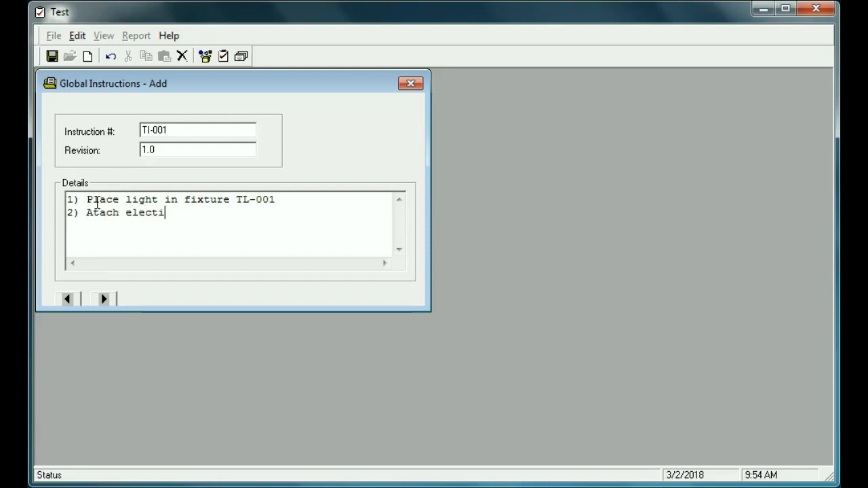
text(cal)
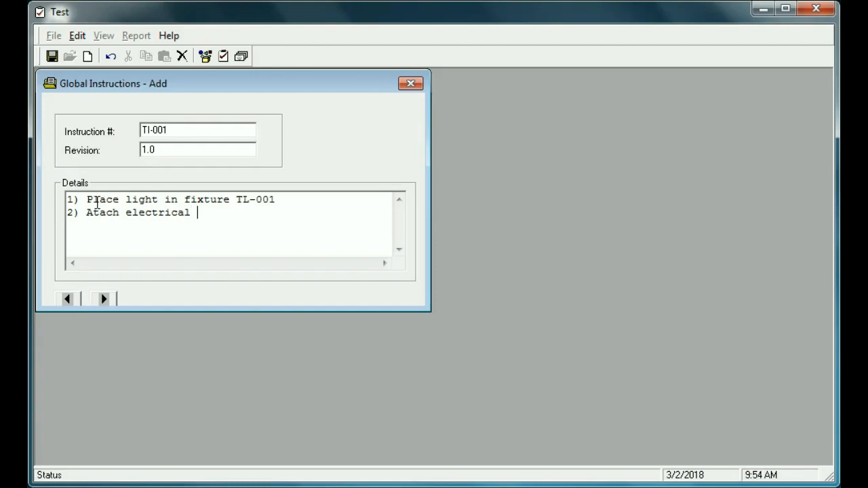
text( leads)
text(to termina)
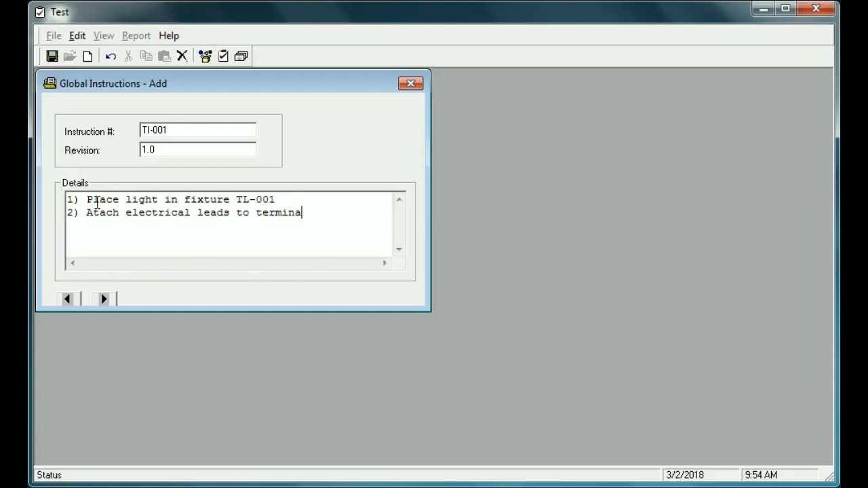
text(ls)
Add "2) Reset cycle counter to zero" as the third detail line, and save and close the instruction.
key(Return)
text(2) R)
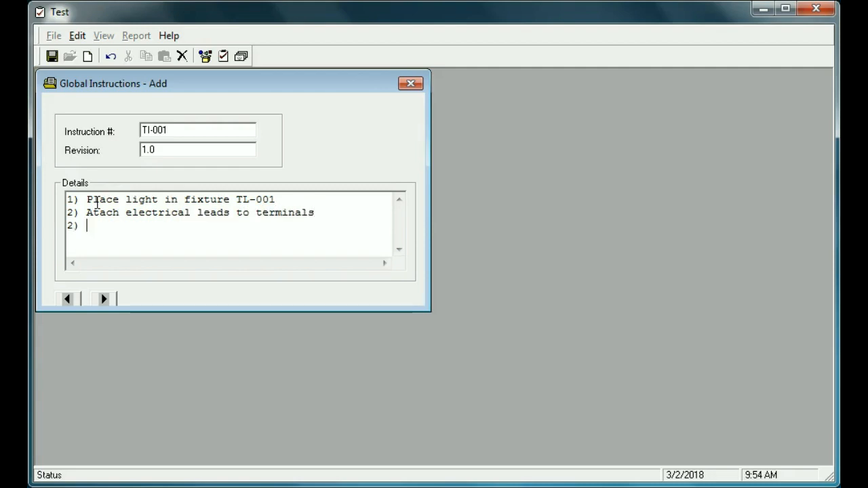
text(eser)
key(BackSpace)
text(t )
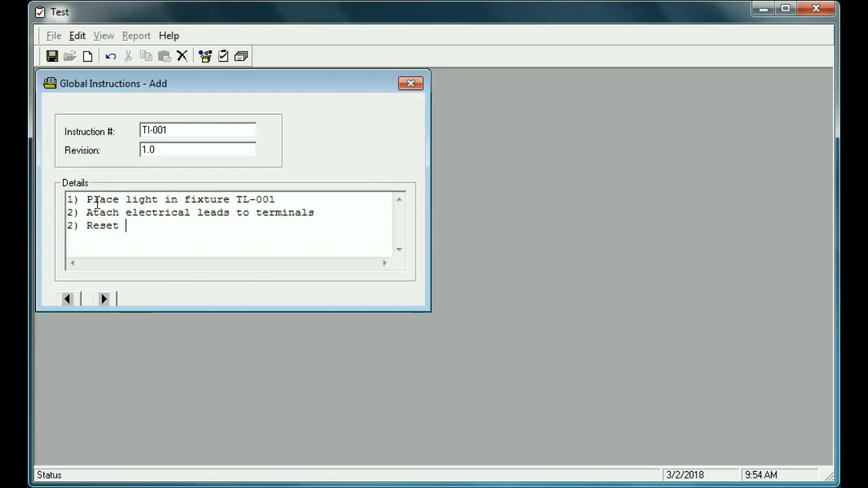
text(cycle count)
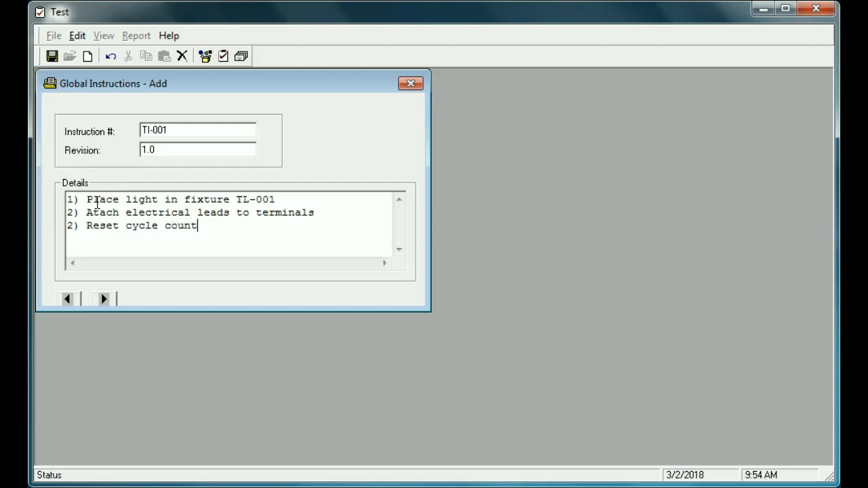
text(er to zero)
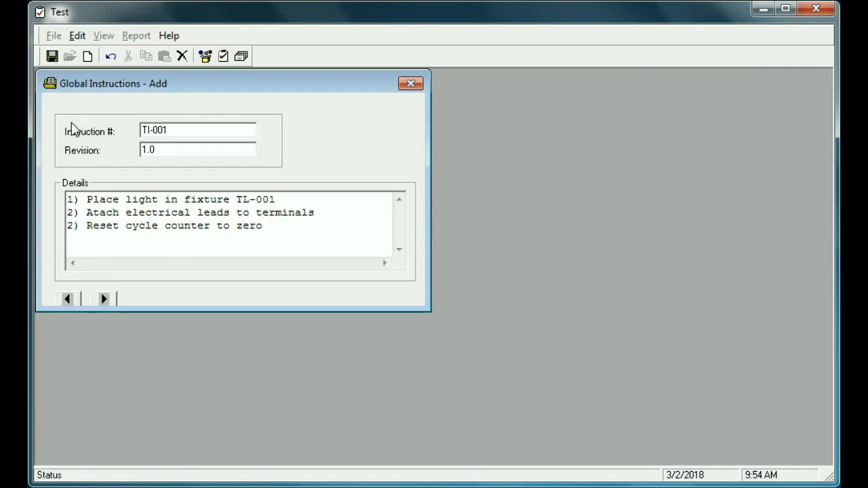
click(52, 57)
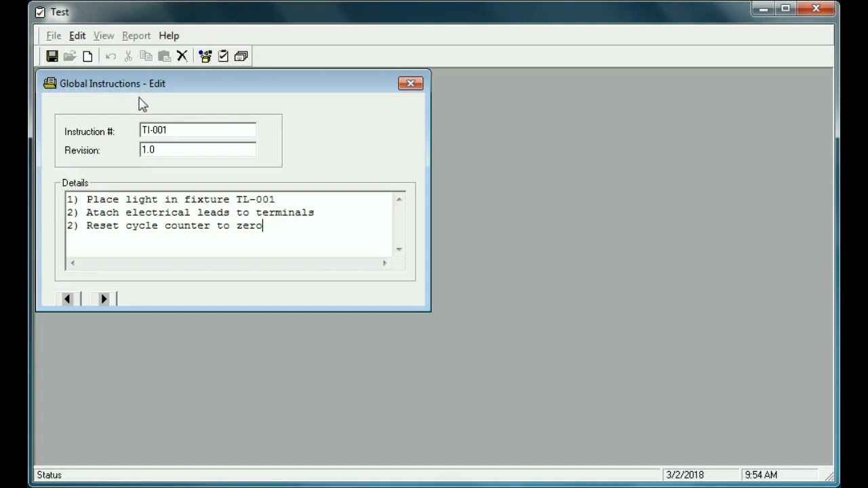
click(411, 85)
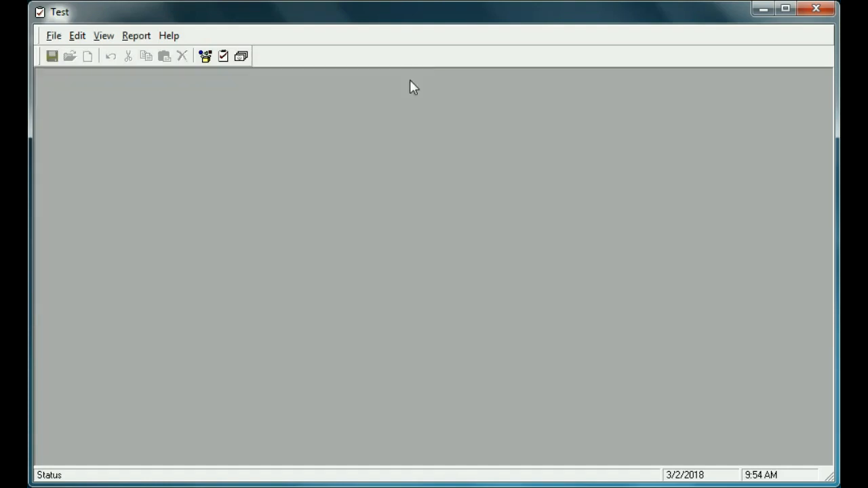
Link the global instruction TI-001 to test T-001 and apply the link.
click(55, 38)
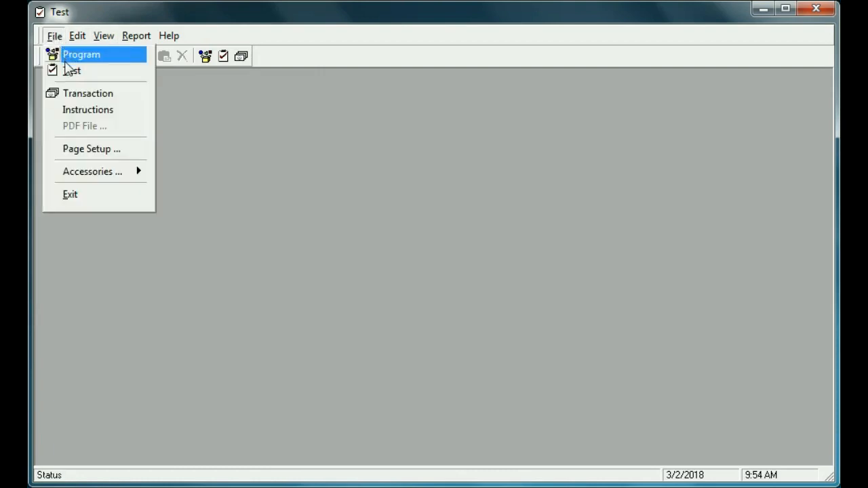
click(68, 74)
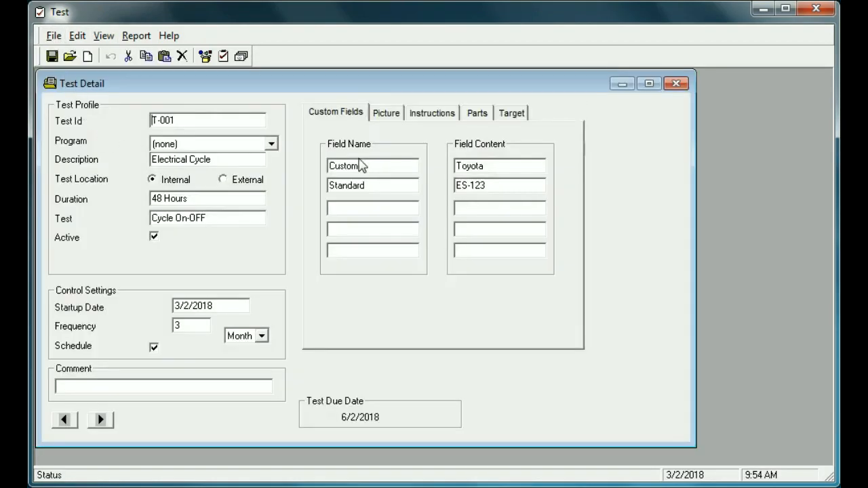
click(433, 120)
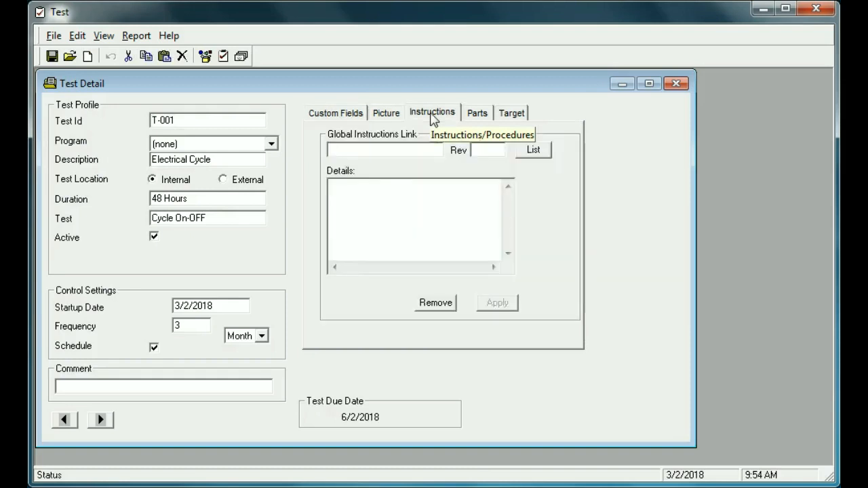
click(534, 150)
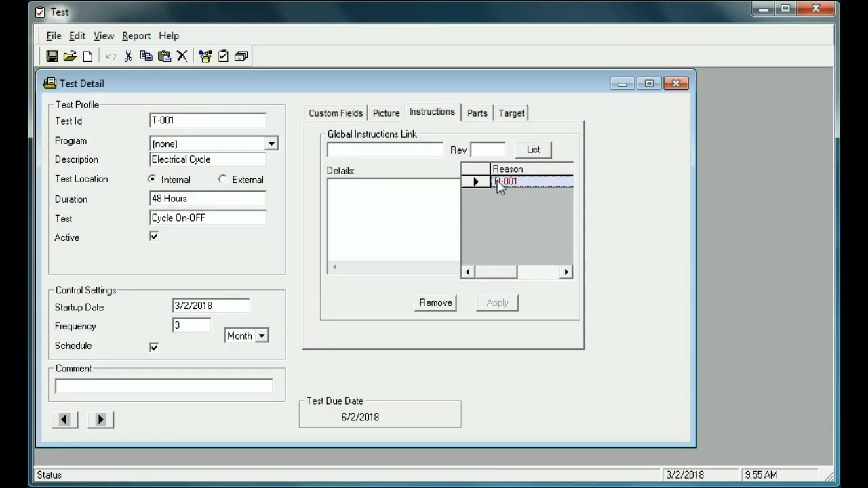
double_click(499, 182)
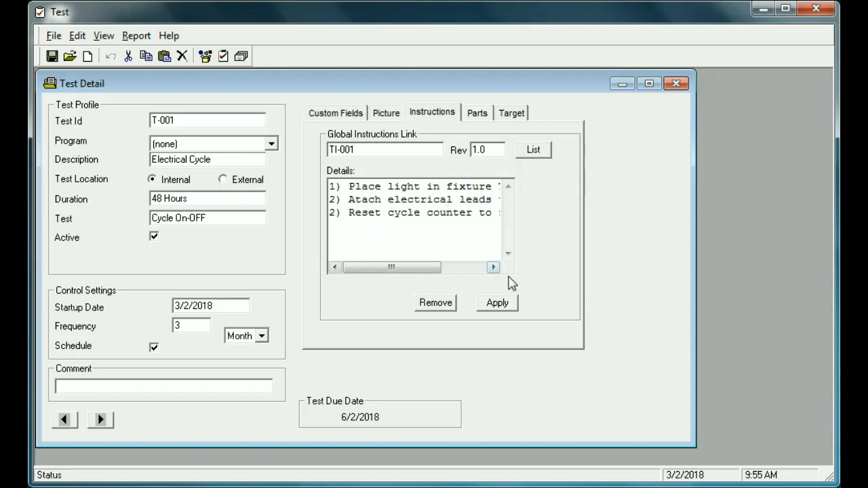
click(500, 307)
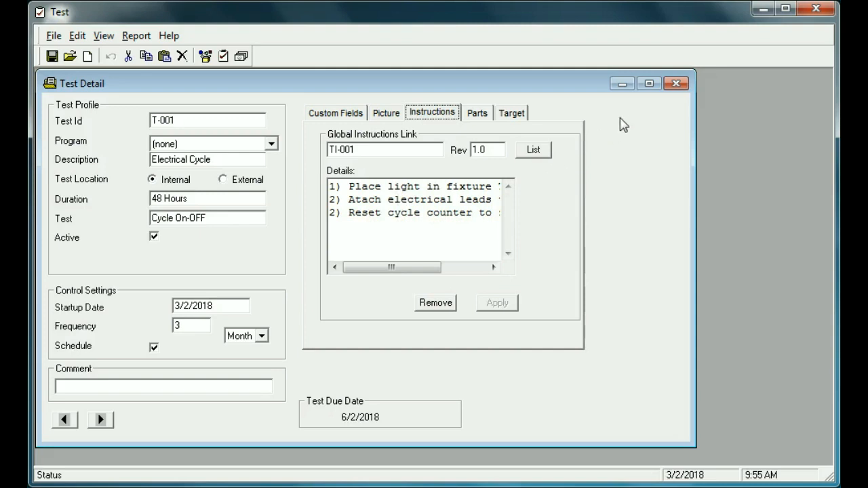
Add part numbers PN-001 and PN-002 to the parts of test T-001 and apply them.
click(479, 114)
click(386, 164)
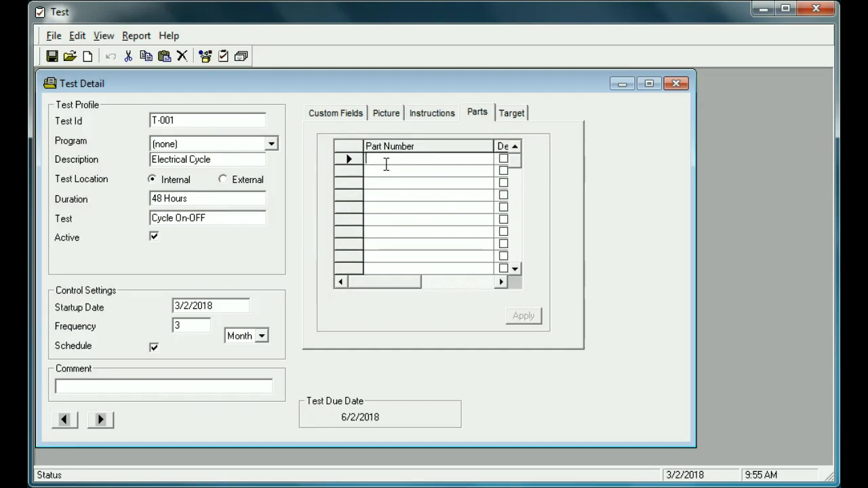
text(PN-001)
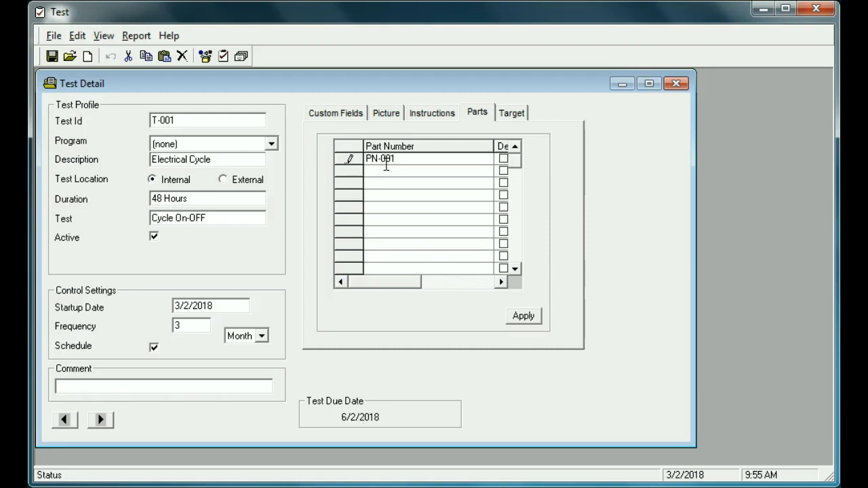
click(382, 171)
text(PN-002)
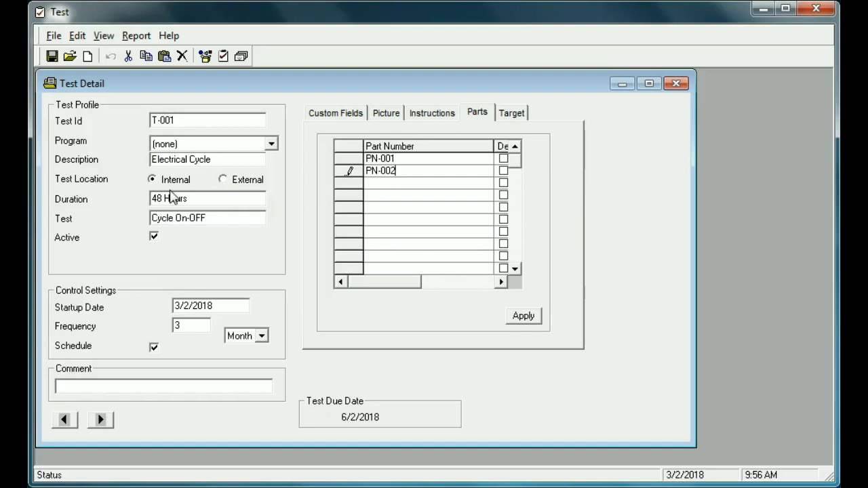
click(521, 318)
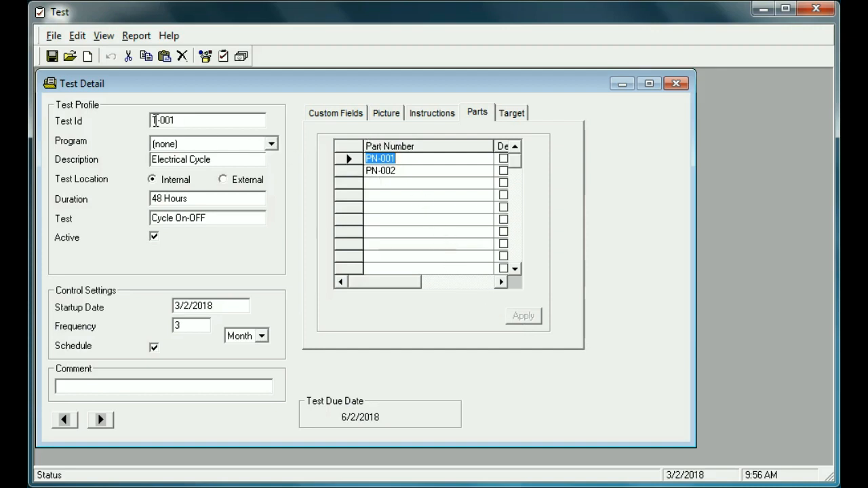
Enter "On 45 sec. Off 15 sec." as the target description of test T-001.
click(512, 115)
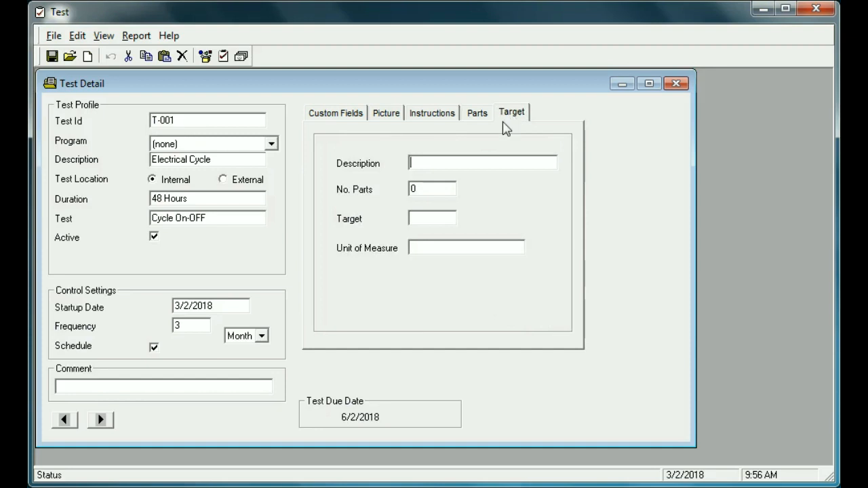
click(432, 164)
text(On)
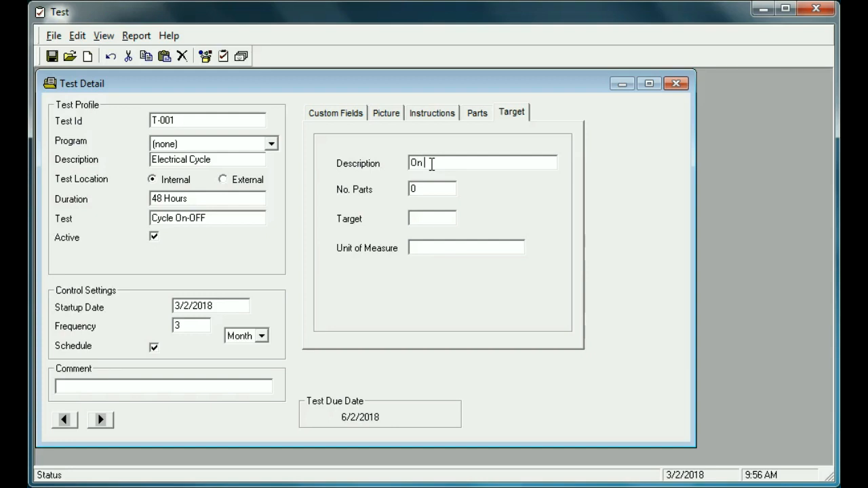
text( 45 se)
text(c)
text(. 0)
text(ff)
text( 1)
text(5 )
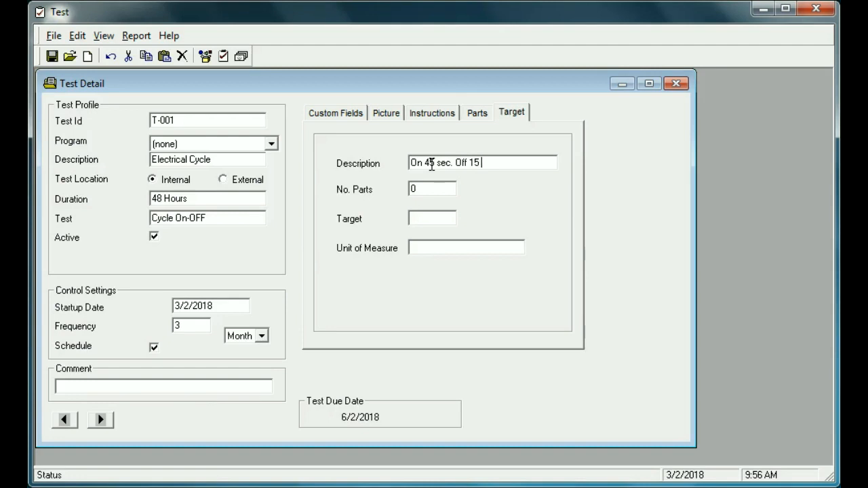
text(sec.)
Set the number of parts to 3 and the target to 2880 cycles, and save and close the test.
click(430, 191)
key(BackSpace)
text(3)
click(441, 217)
text(2880)
click(431, 249)
text(cycle)
key(BackSpace)
key(BackSpace)
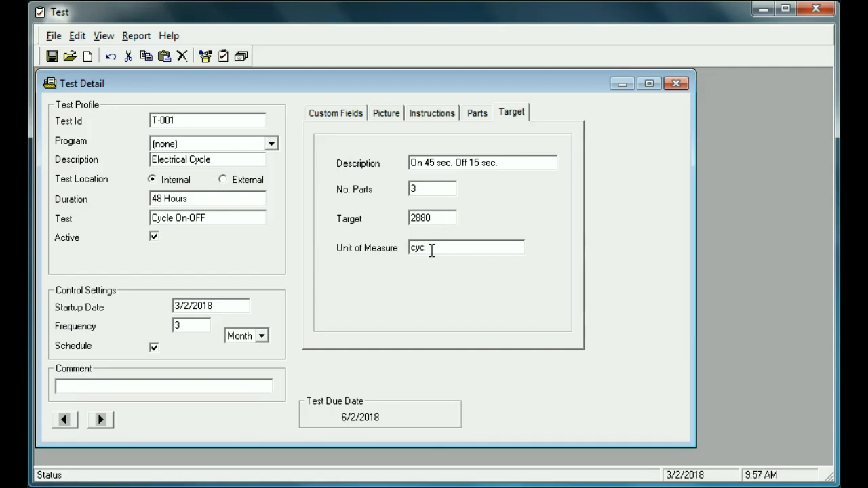
text(les)
click(51, 56)
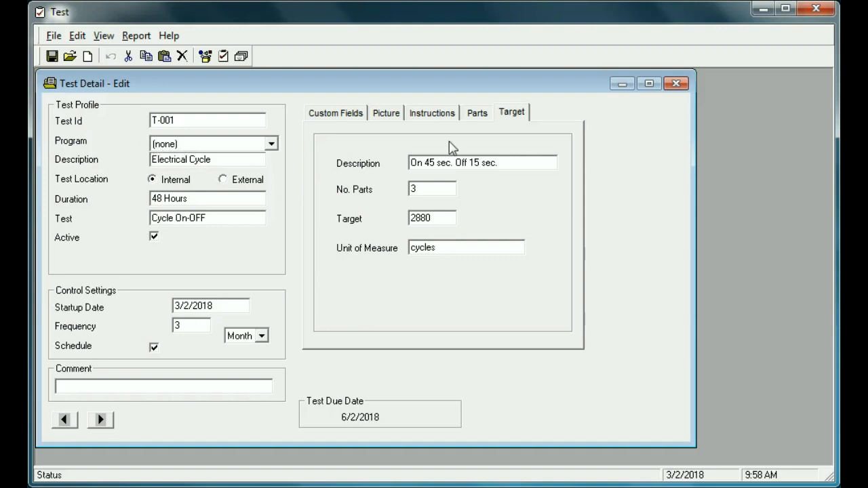
click(676, 84)
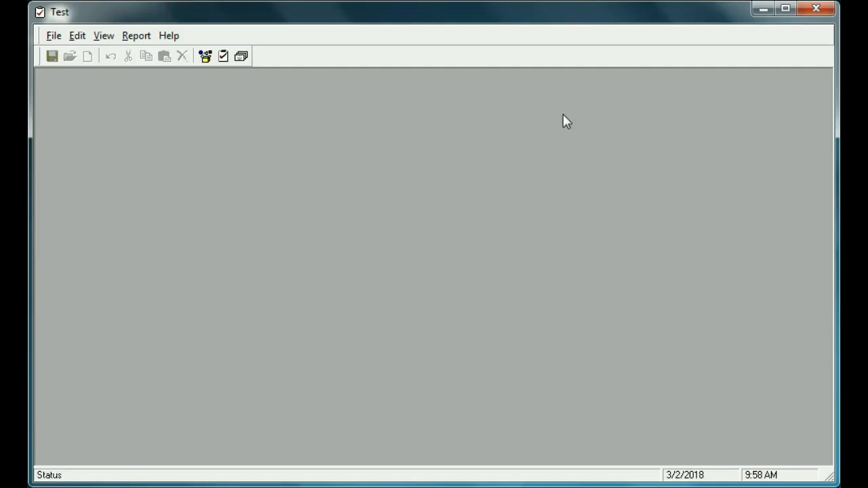
Start a new program with the ID P-001 and the description "Toyota Model XYZ".
click(54, 36)
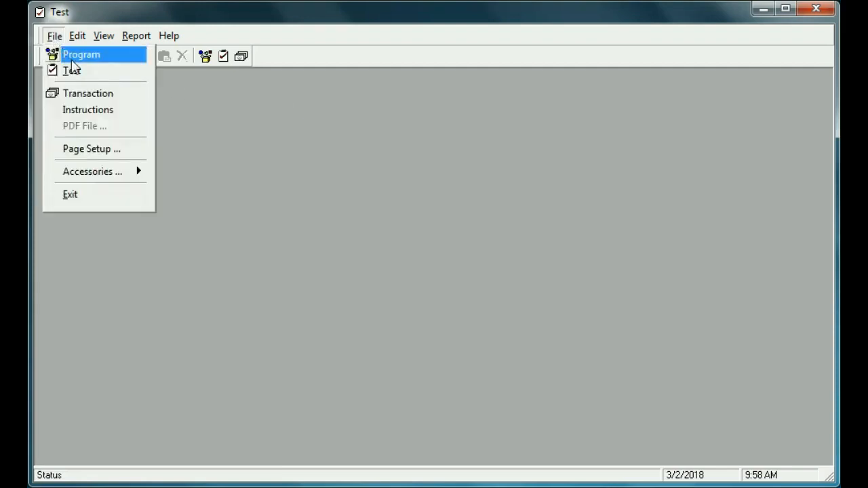
click(72, 54)
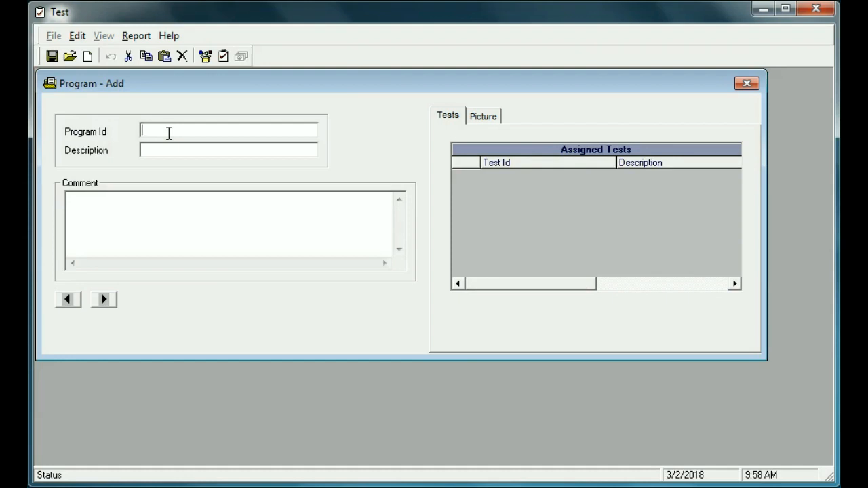
text(P-001)
click(178, 147)
text(Toyota)
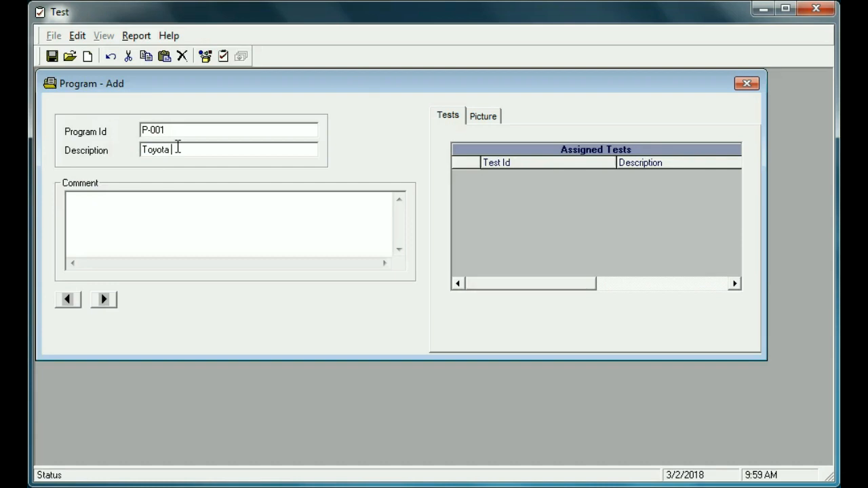
text( Model XYZ)
Add the program comment "All documentation to be forwarded to the central qa office", and save and close the program.
click(95, 205)
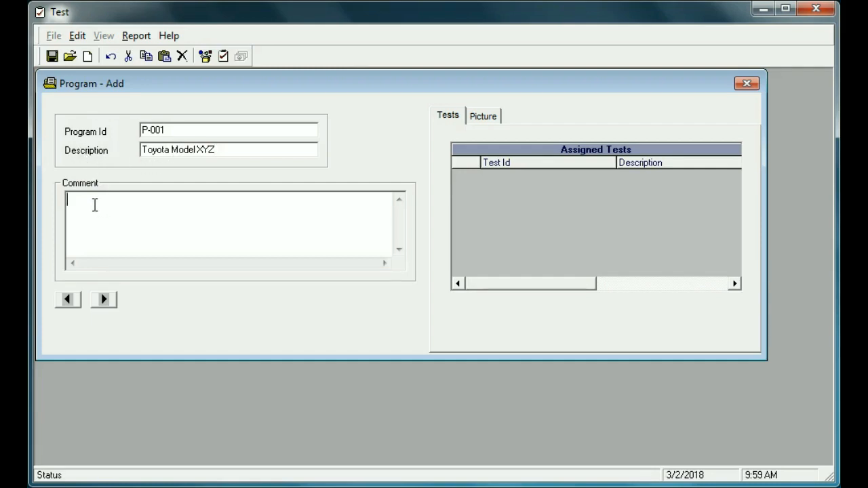
text(All document)
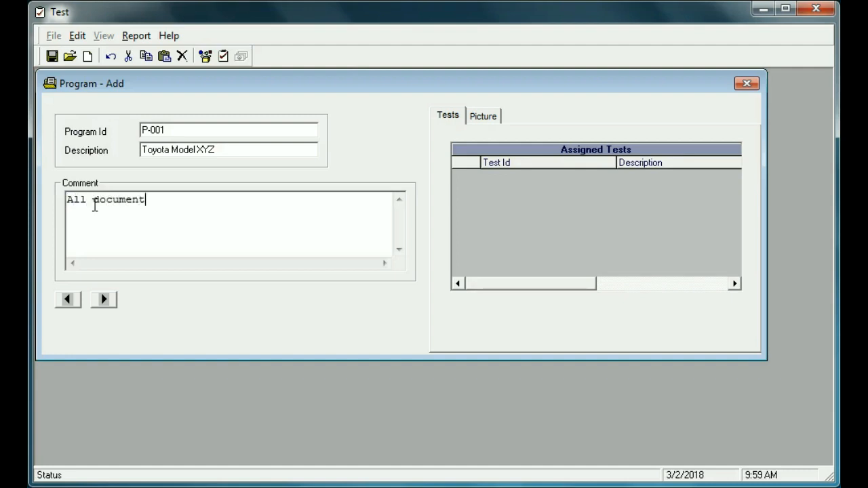
text(ation to be fo)
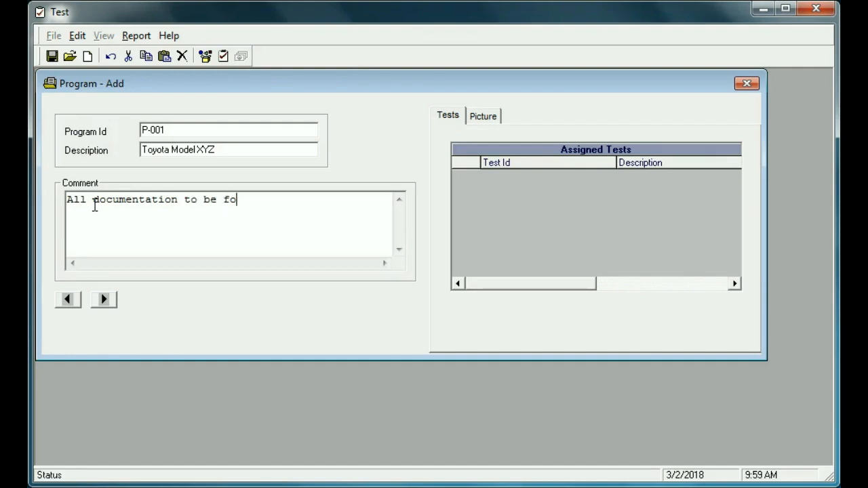
text(rwarded to the)
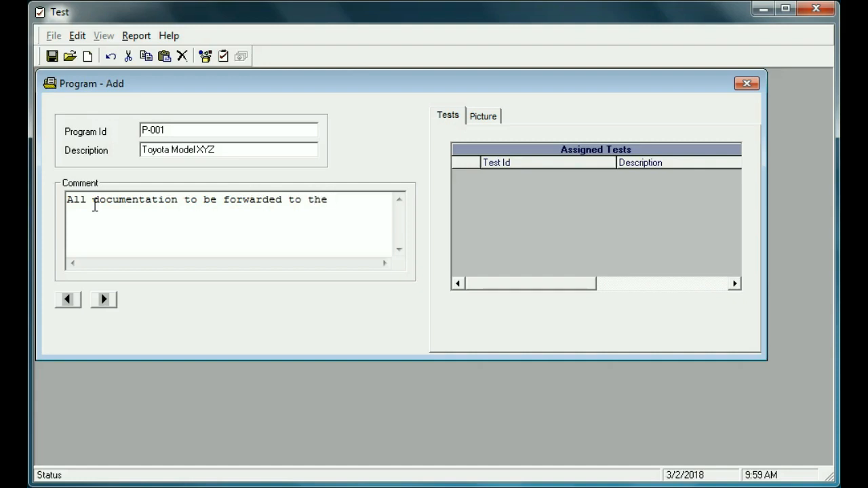
text( central qa )
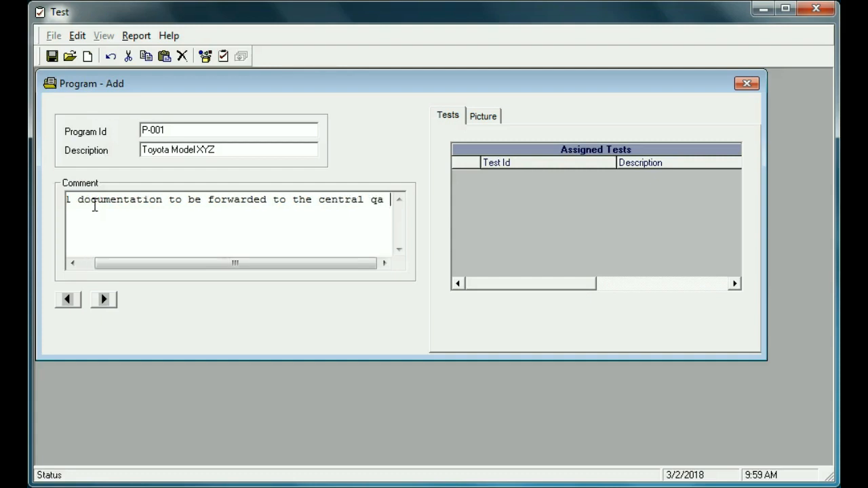
text(office)
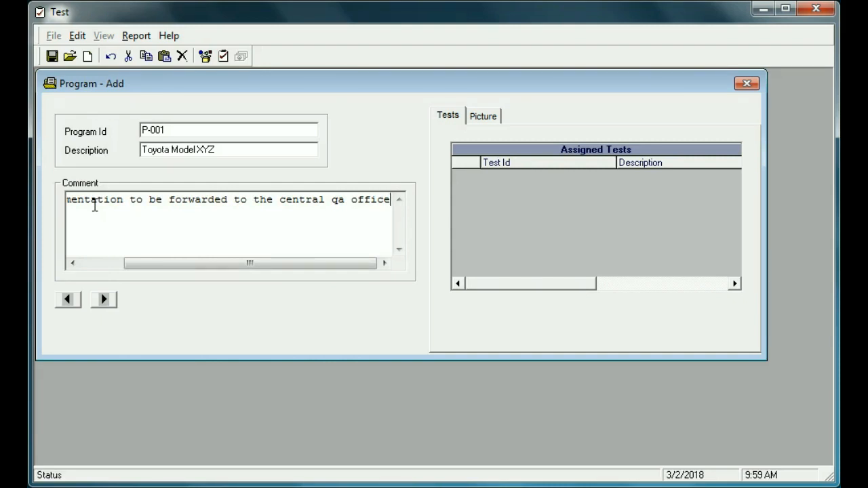
click(52, 57)
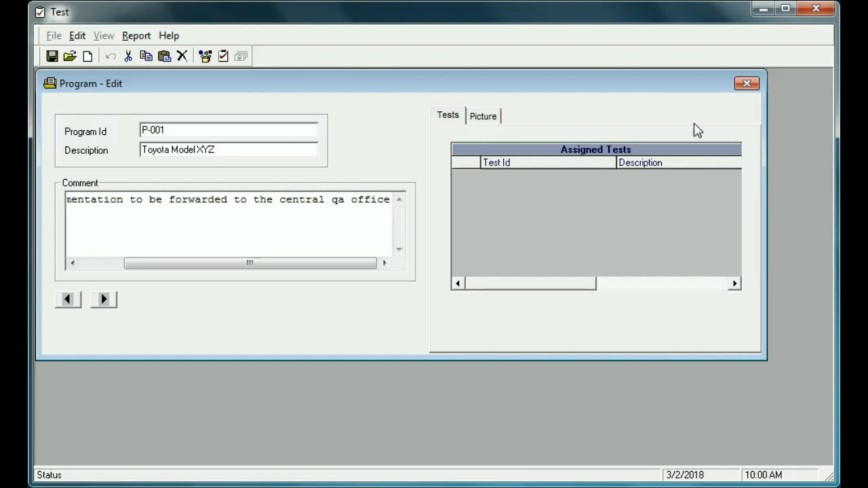
click(748, 84)
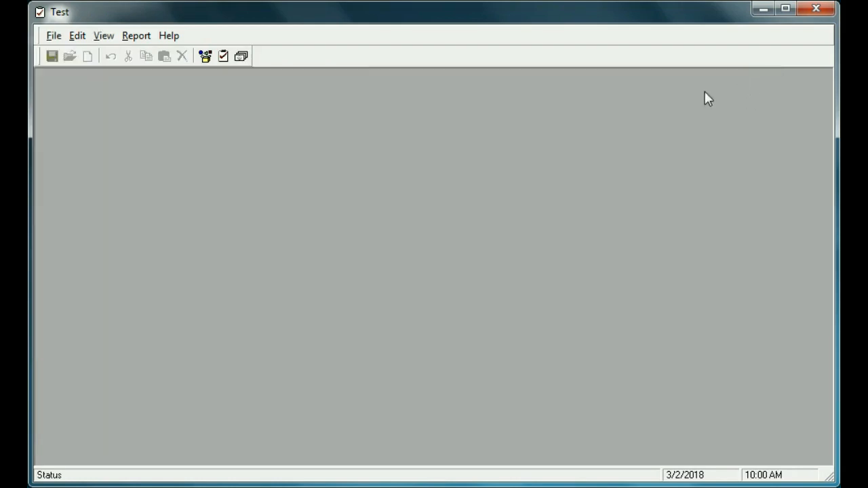
Reopen test T-001, assign it to program P-001 and save the test.
click(54, 37)
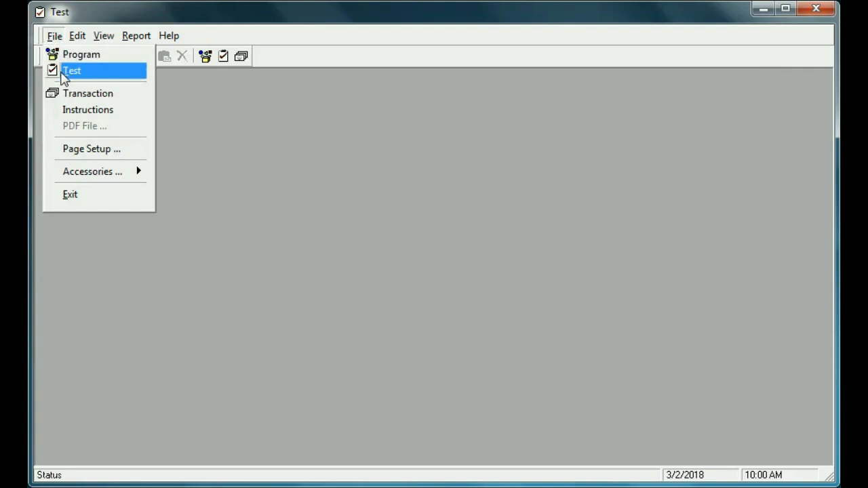
click(71, 74)
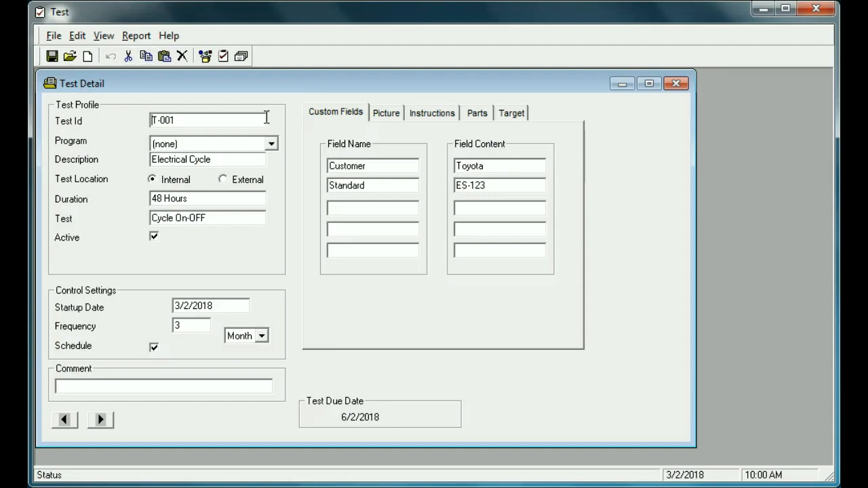
click(272, 143)
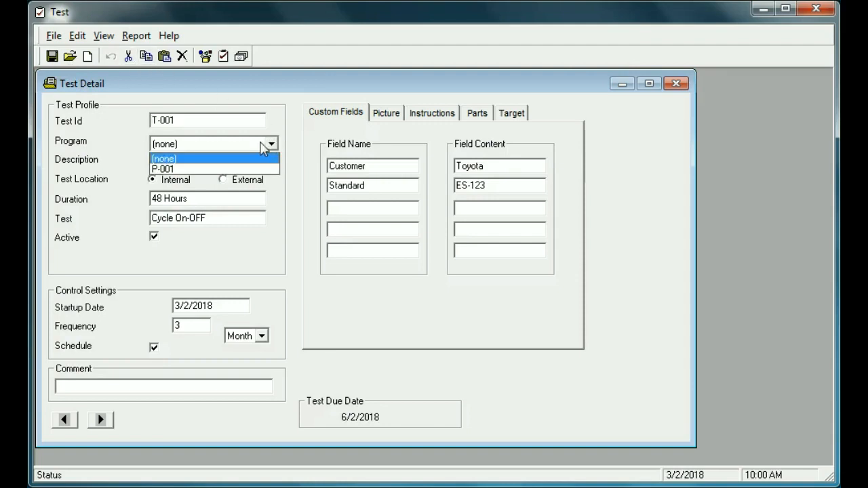
click(176, 171)
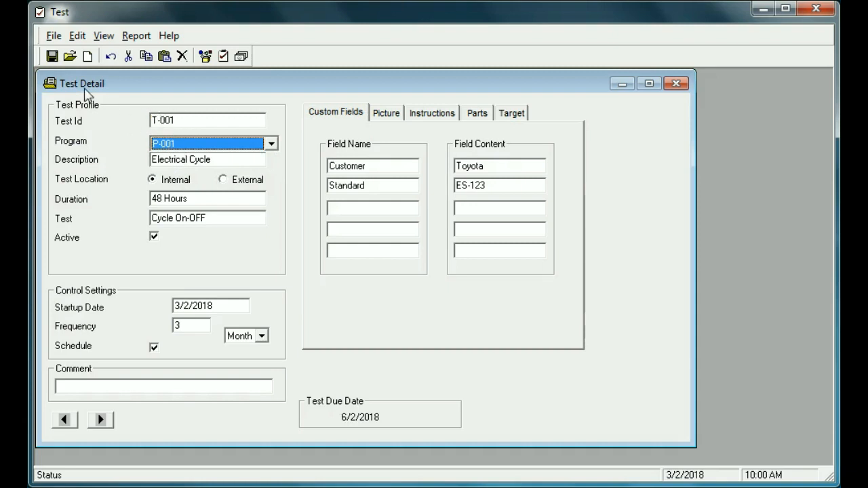
click(52, 57)
Enter the test comment "Must contact customer if test requirement not met" and save the test.
click(95, 385)
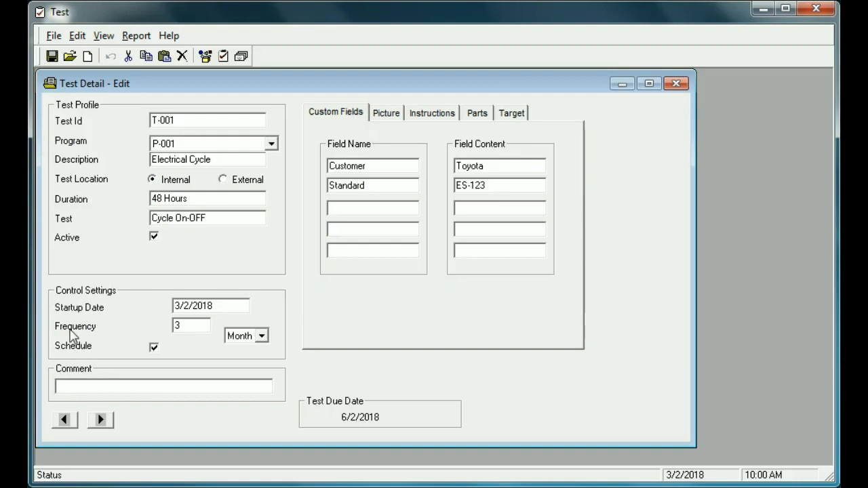
text(Must conta)
text(customer )
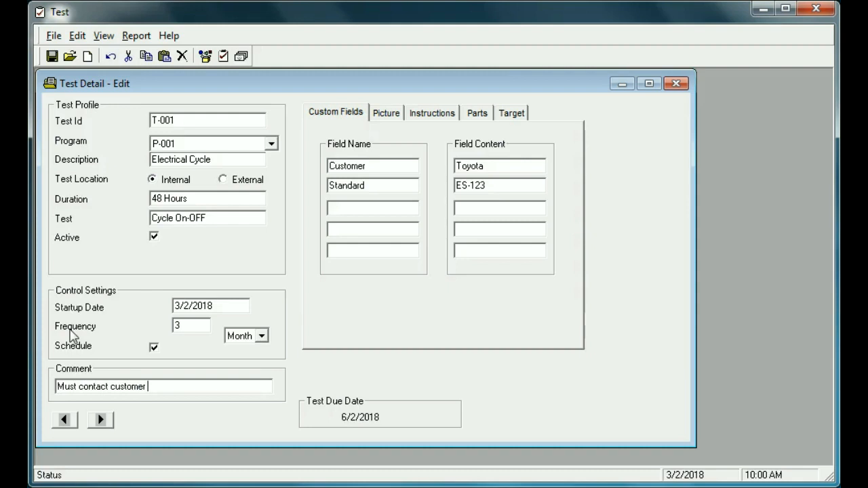
text(if test require)
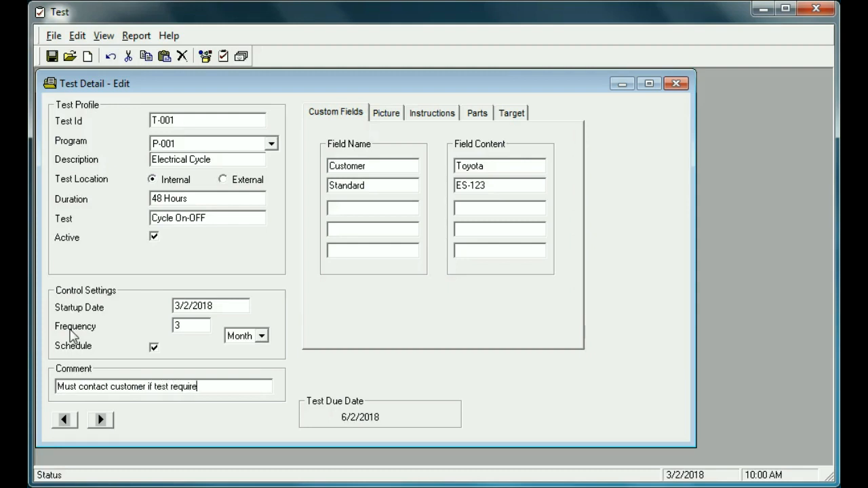
text(ment not met)
click(52, 57)
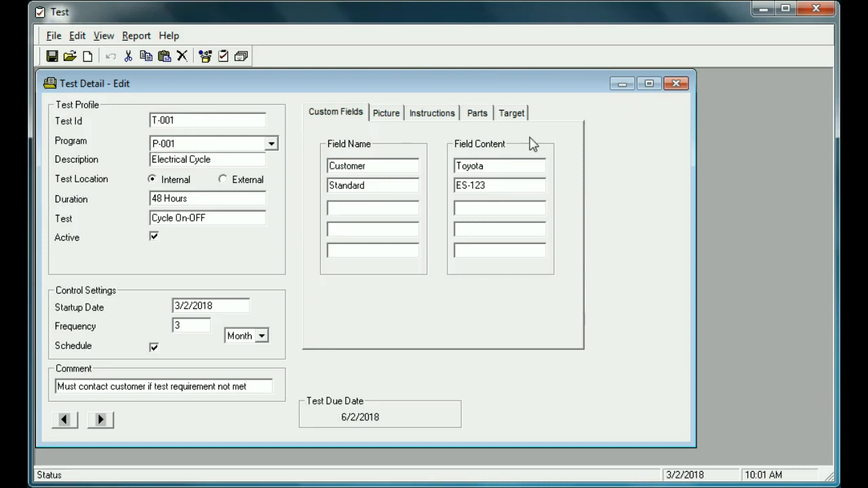
Move on to test T-002, assign it to program P-001, and save and close the test.
click(102, 421)
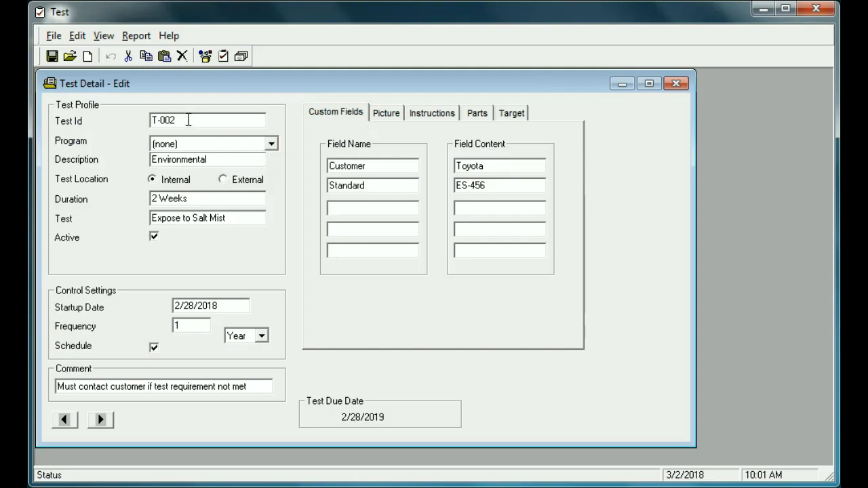
click(272, 144)
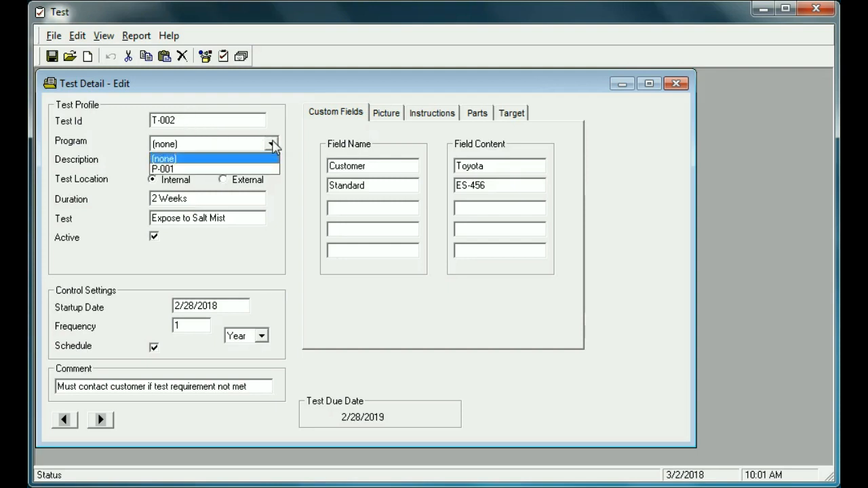
click(194, 168)
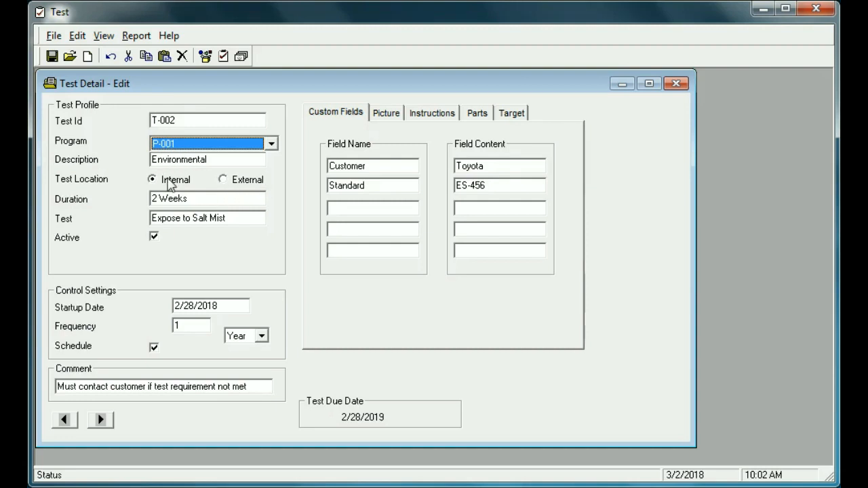
click(51, 57)
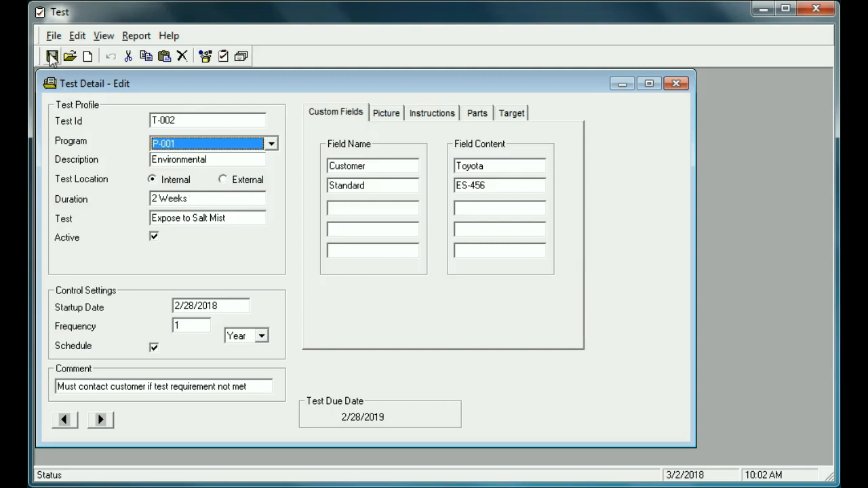
click(678, 83)
click(55, 35)
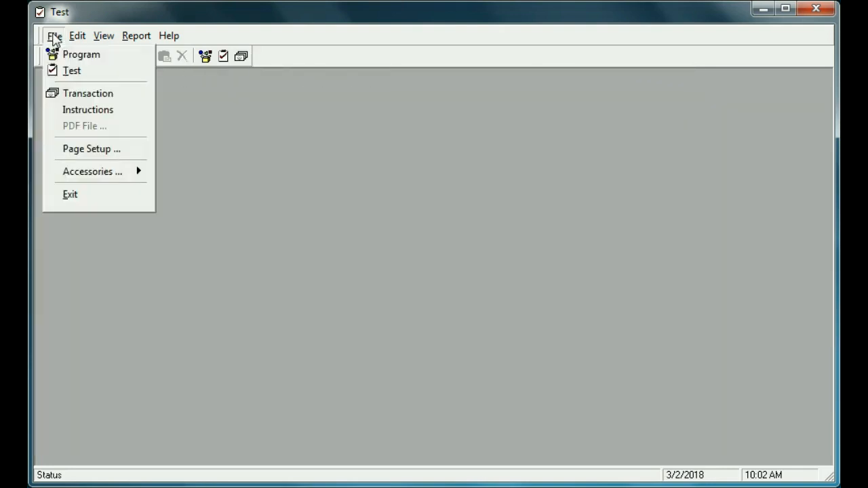
click(70, 60)
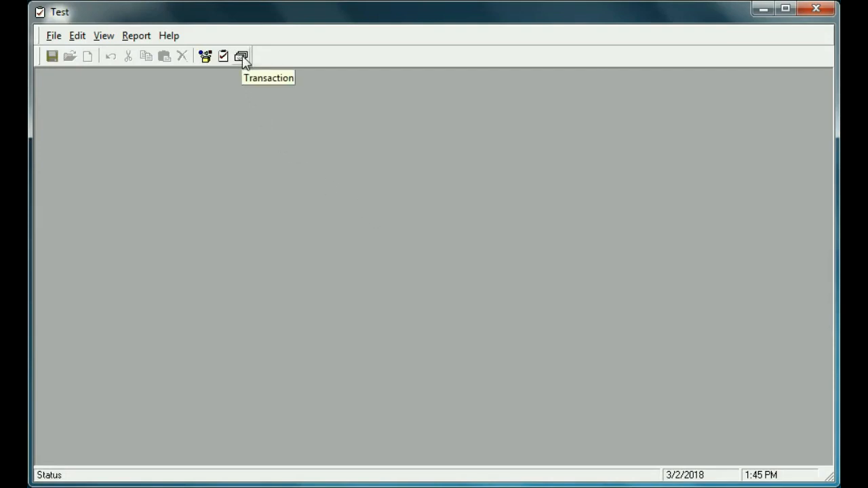
Open the transactions of test T-001 and view the details of the unscheduled transaction dated 2/15/2018.
click(54, 38)
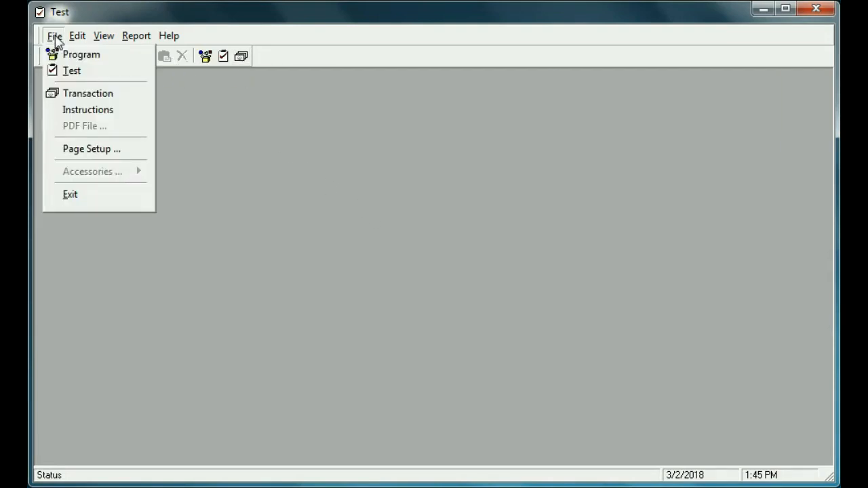
click(86, 96)
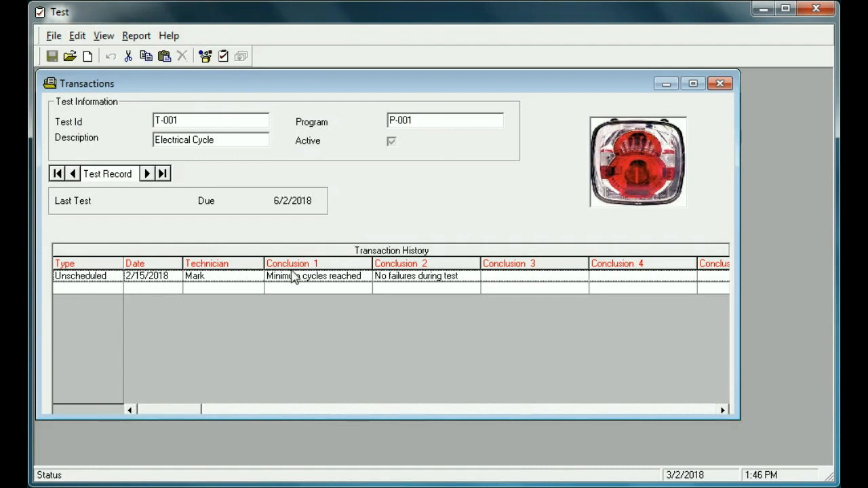
double_click(96, 280)
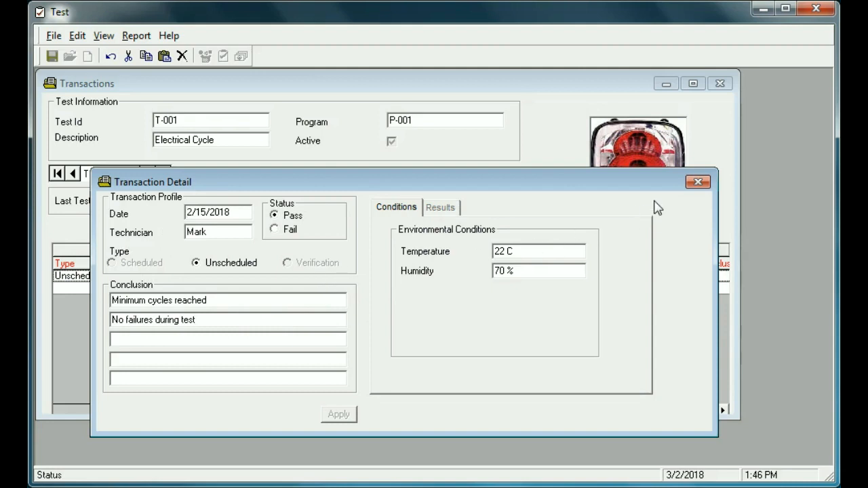
click(698, 181)
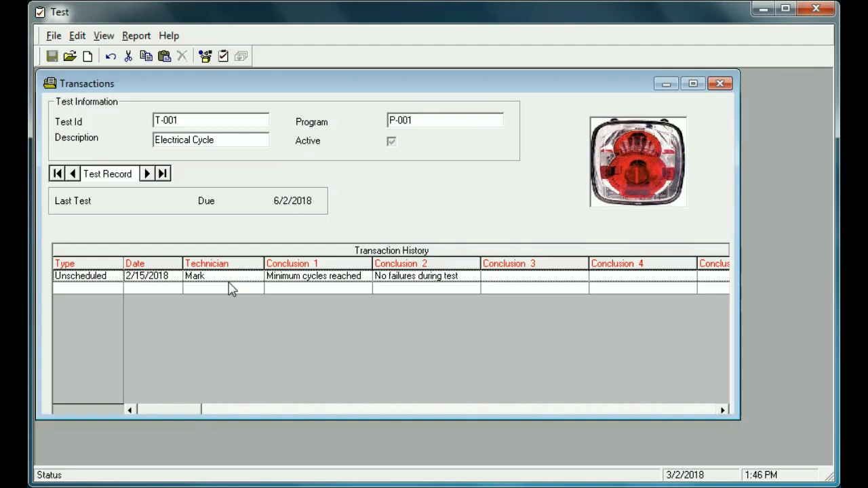
Create a new transaction for test T-001 with the conclusion "The test cycle requirement was met".
click(88, 58)
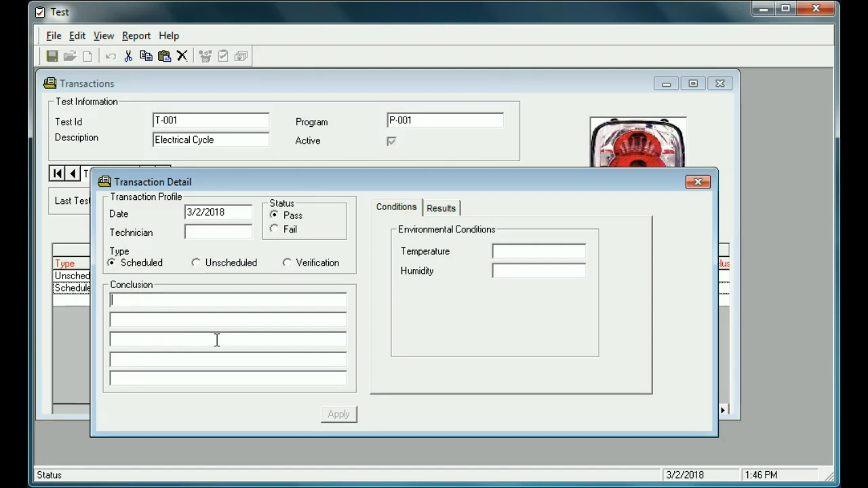
text(The test cycle requirement wa)
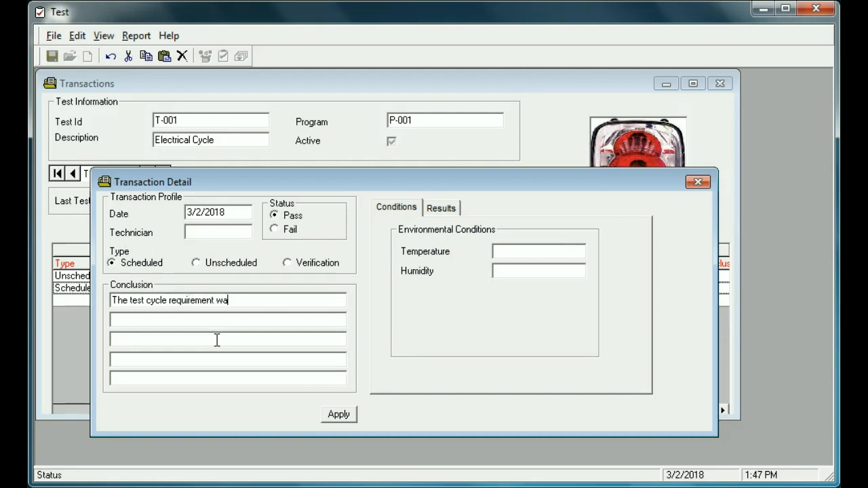
text(s met)
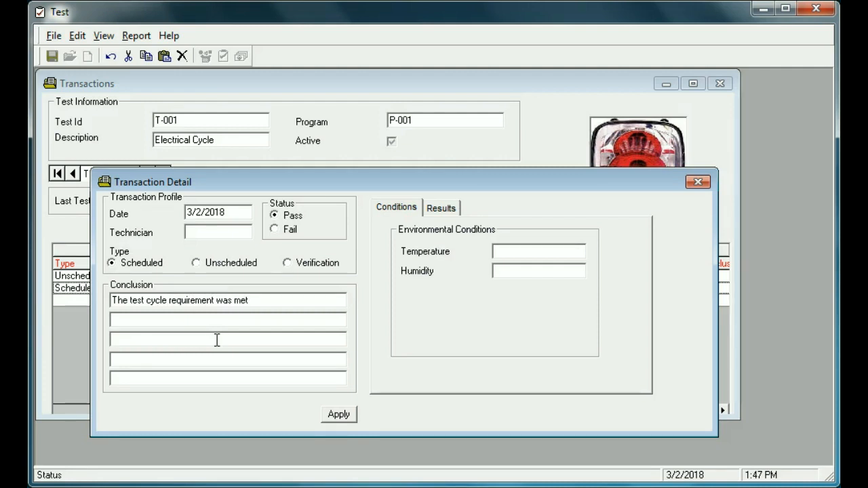
Enter the transaction's environmental conditions as temperature 22 C and humidity 70 %.
click(506, 253)
key(Tab)
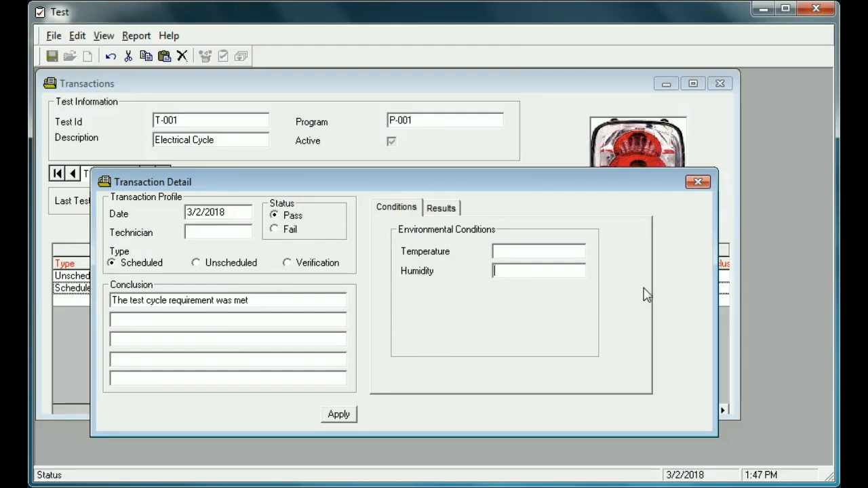
click(525, 251)
text(22)
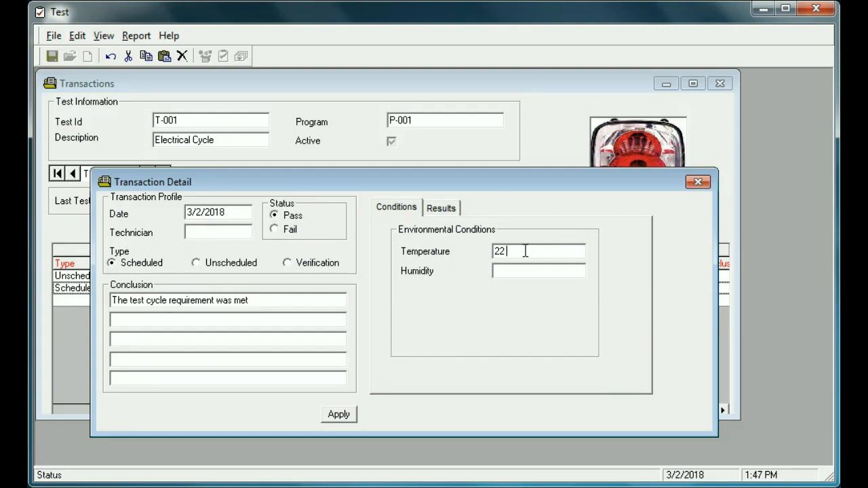
text( C)
click(520, 270)
text(70 %)
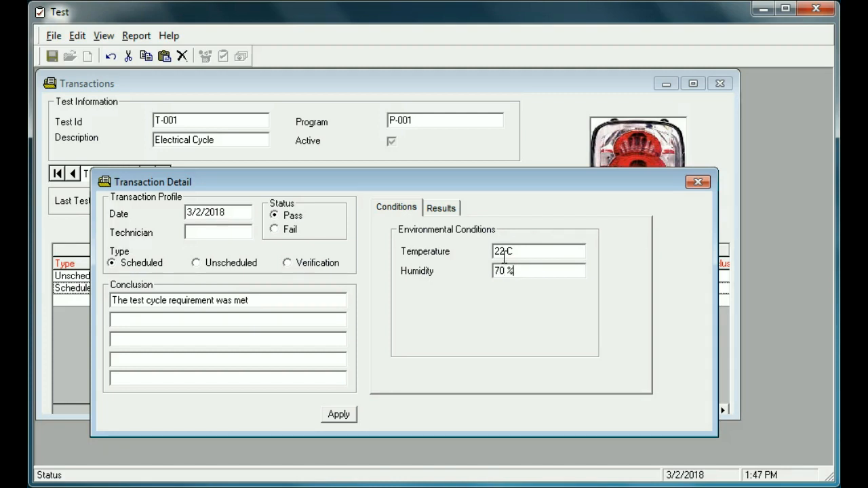
Record the results 3000, 3500 and 3200 for the three parts and apply the transaction.
click(443, 209)
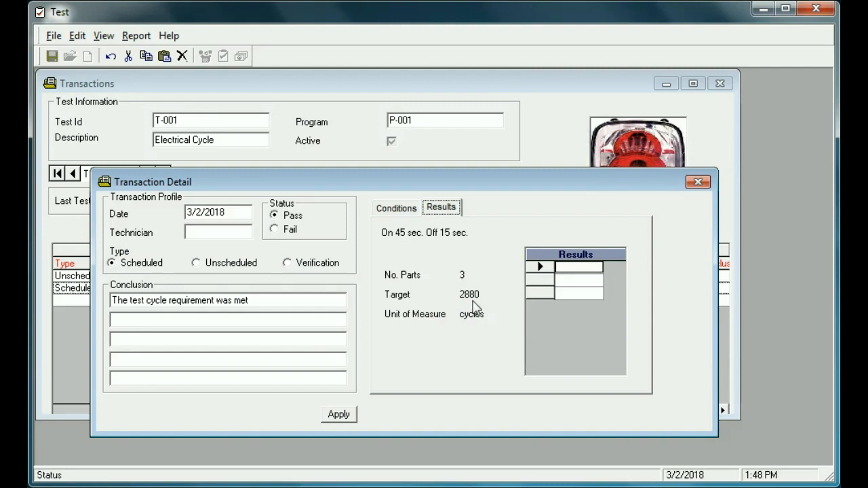
click(579, 270)
text(3000)
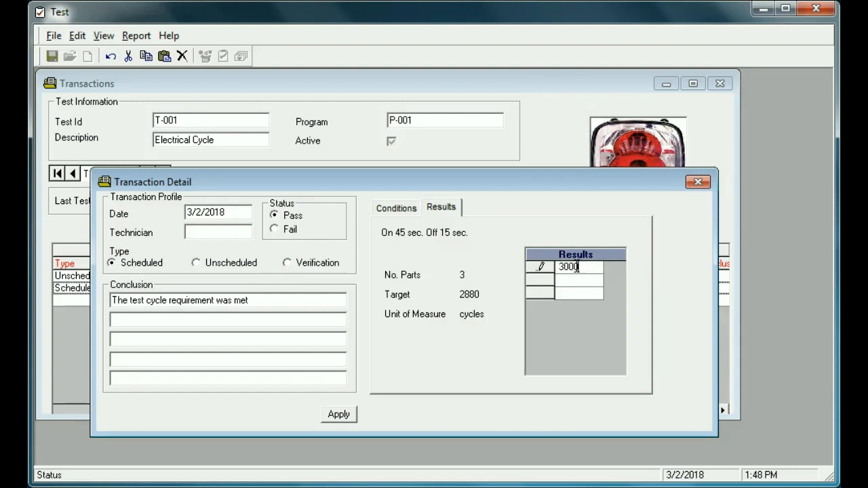
click(567, 284)
text(35000)
click(571, 295)
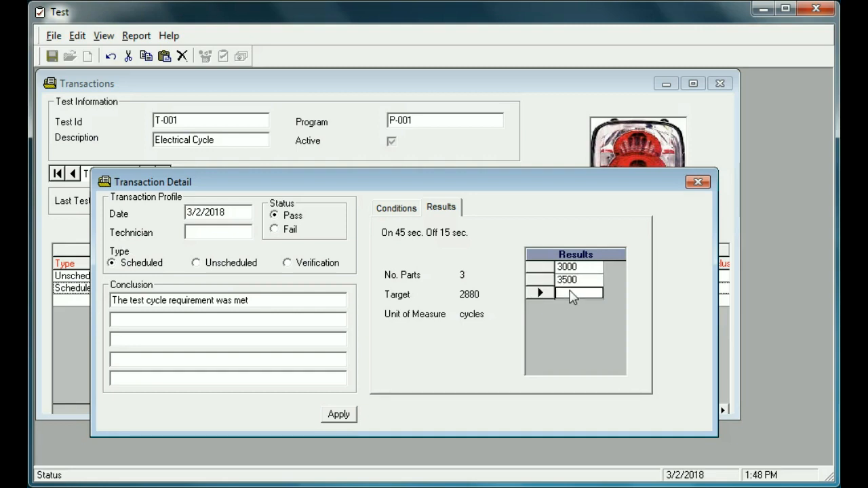
text(3200)
click(339, 414)
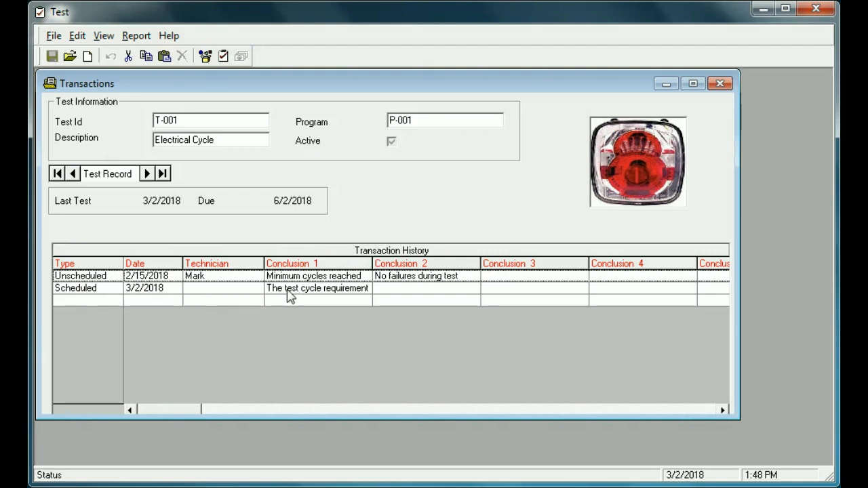
Reopen the scheduled transaction dated 3/2/2018, enter the technician's name and apply the change.
double_click(72, 290)
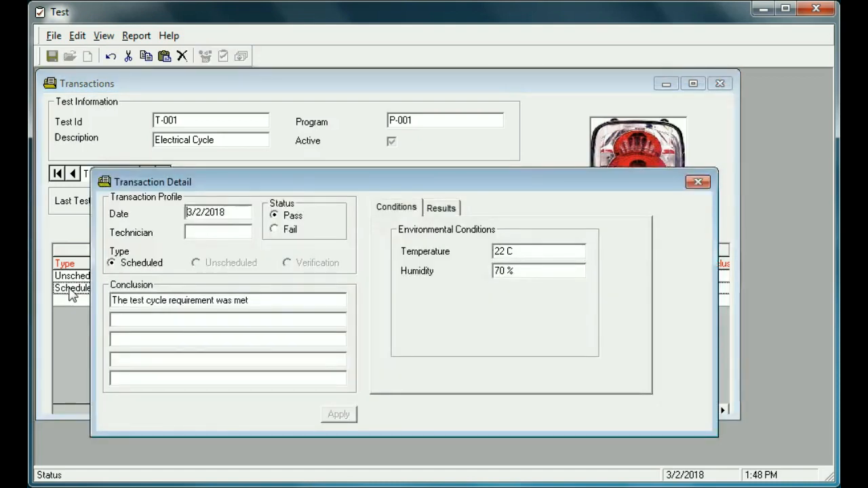
click(206, 233)
text(Bill)
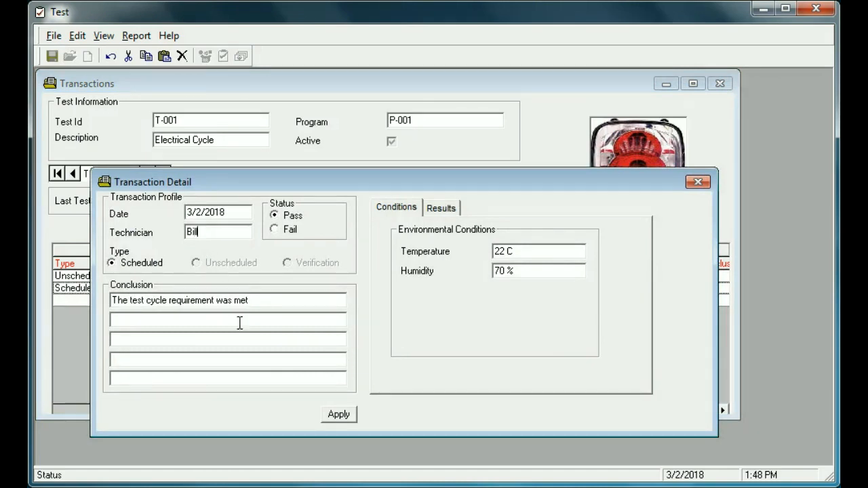
click(340, 415)
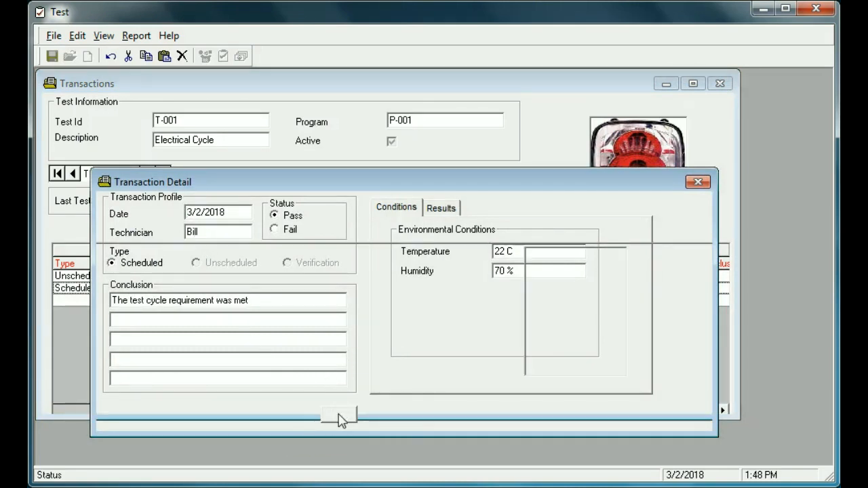
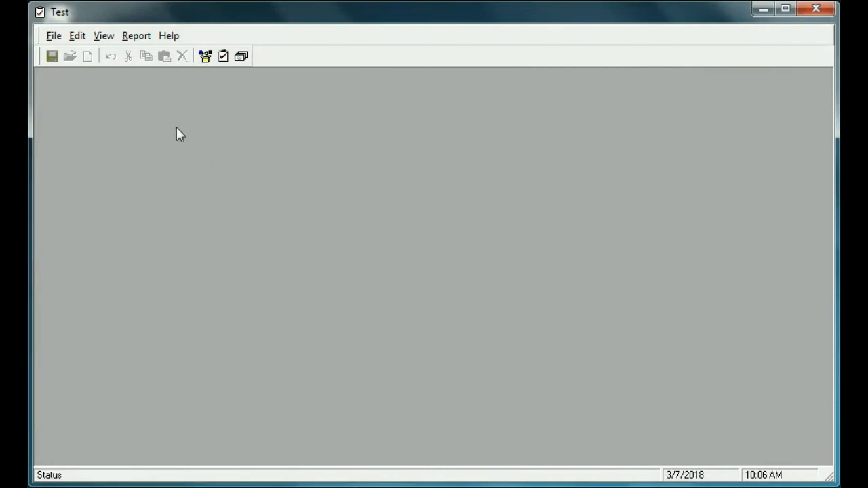
Open the report options and review the filter fields and sort choices, keeping Program as the sort field.
click(138, 40)
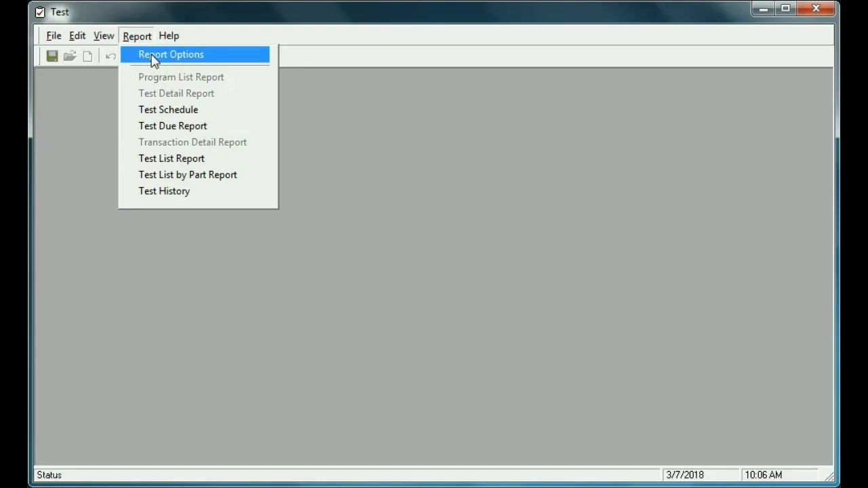
click(155, 61)
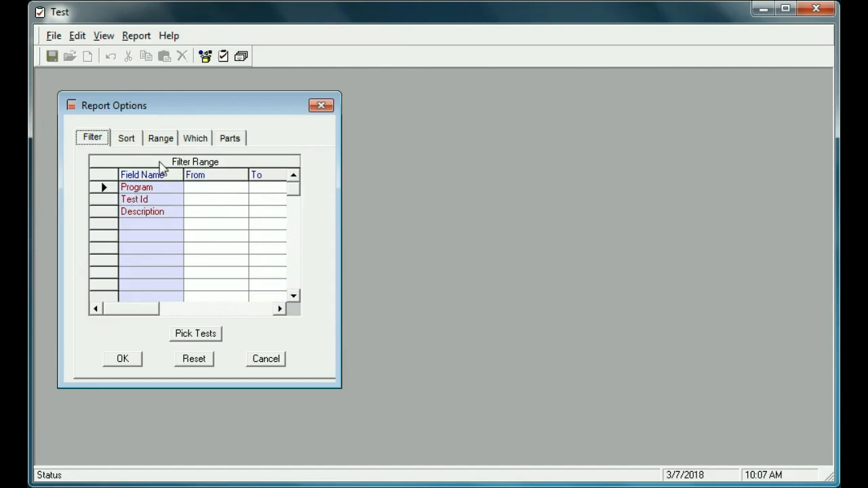
click(129, 141)
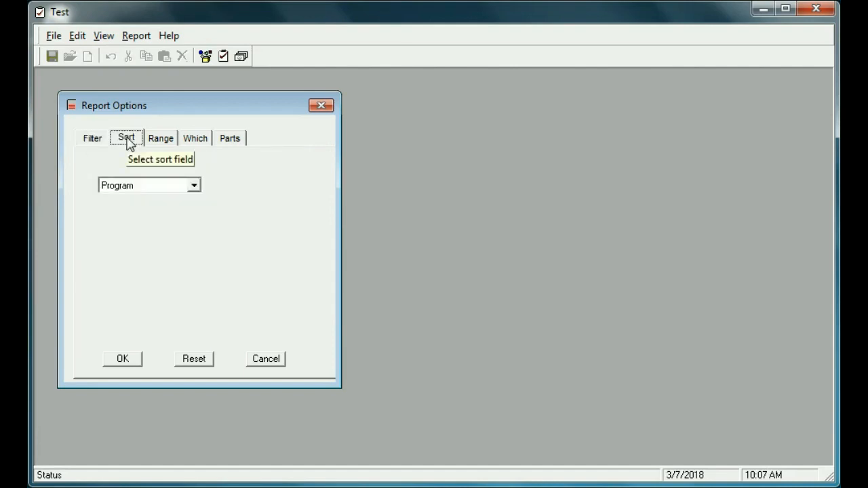
click(194, 187)
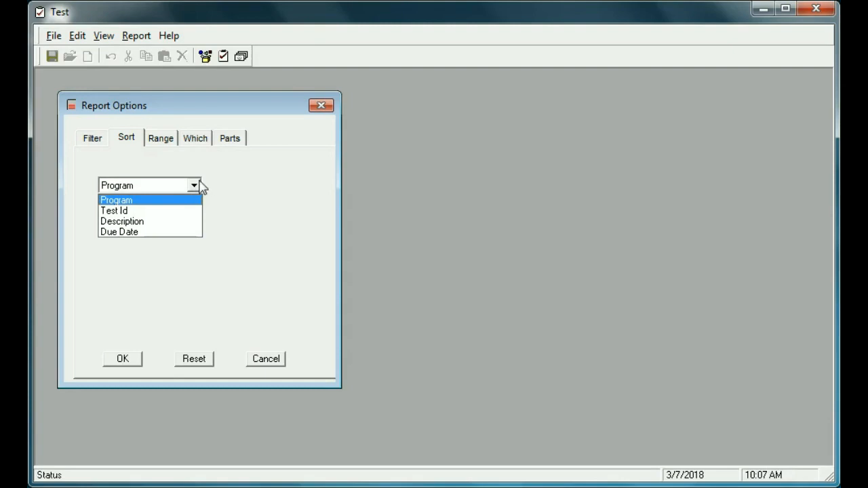
click(234, 185)
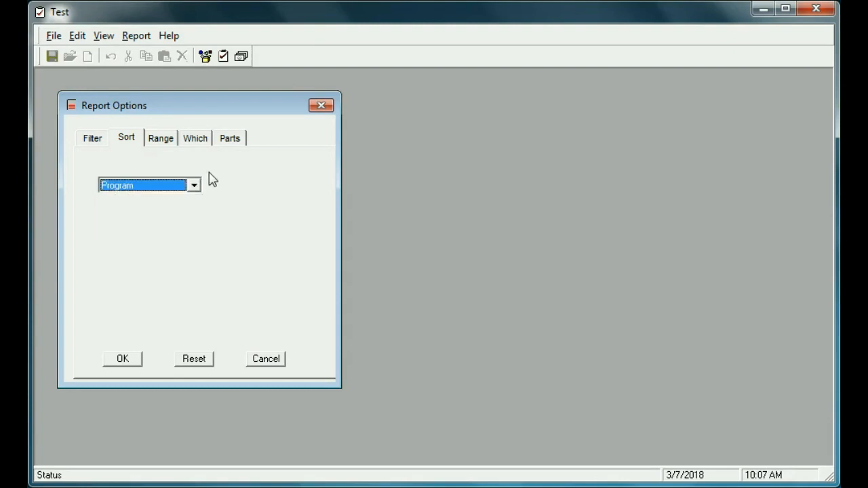
Set the report's due range to the month of June 2018 and accept the report options.
click(166, 142)
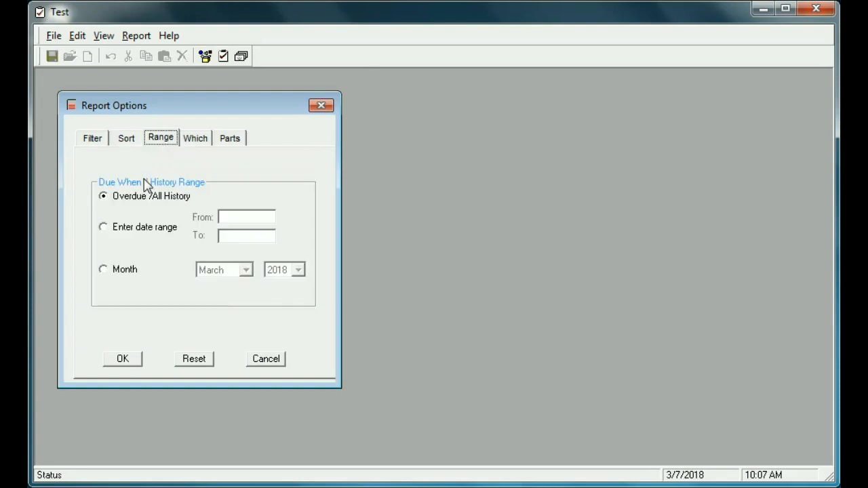
click(104, 270)
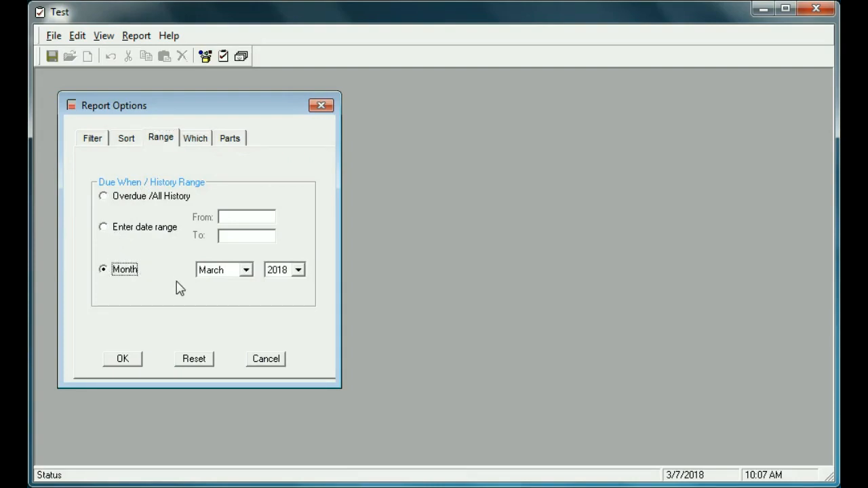
click(246, 270)
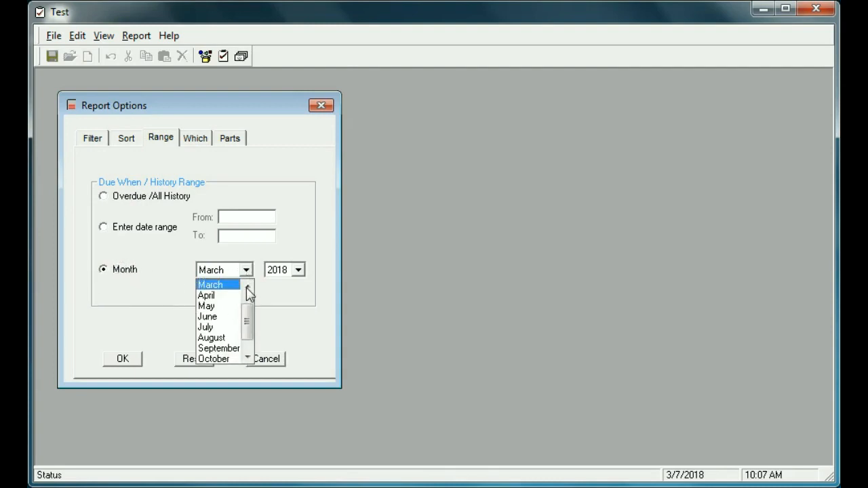
click(215, 316)
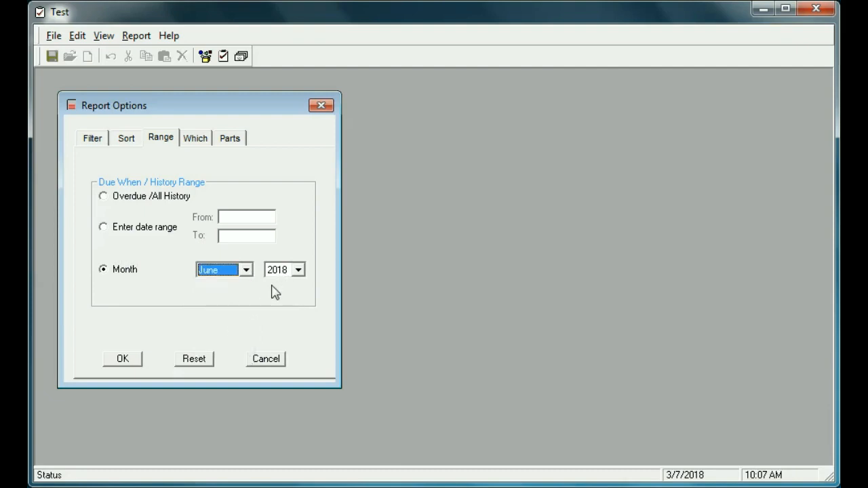
click(124, 361)
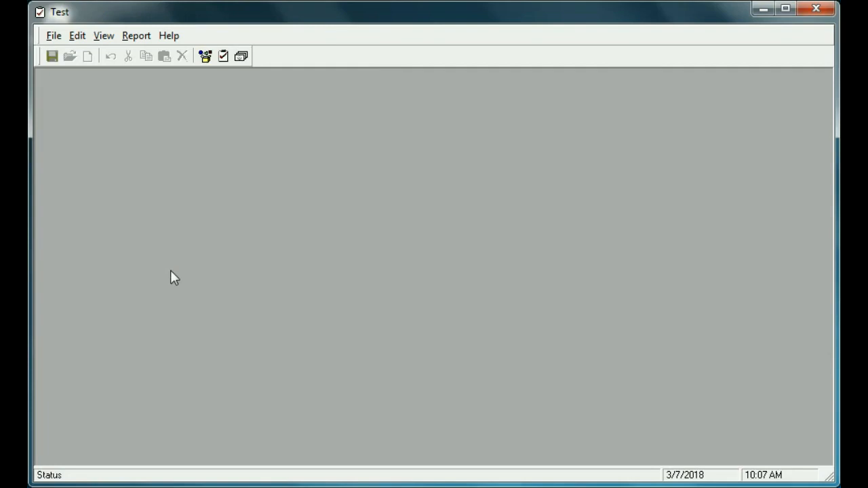
Generate the Test Due Report for June 2018, review the listed tests and their due dates, and close it.
click(137, 37)
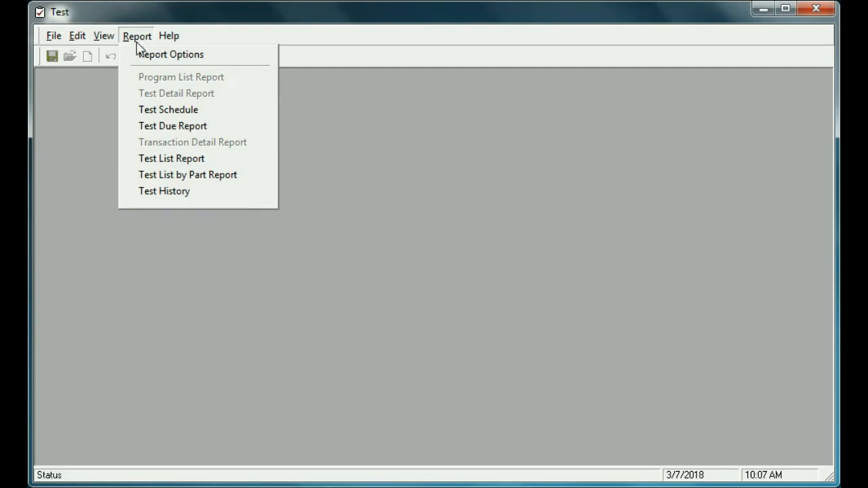
click(163, 126)
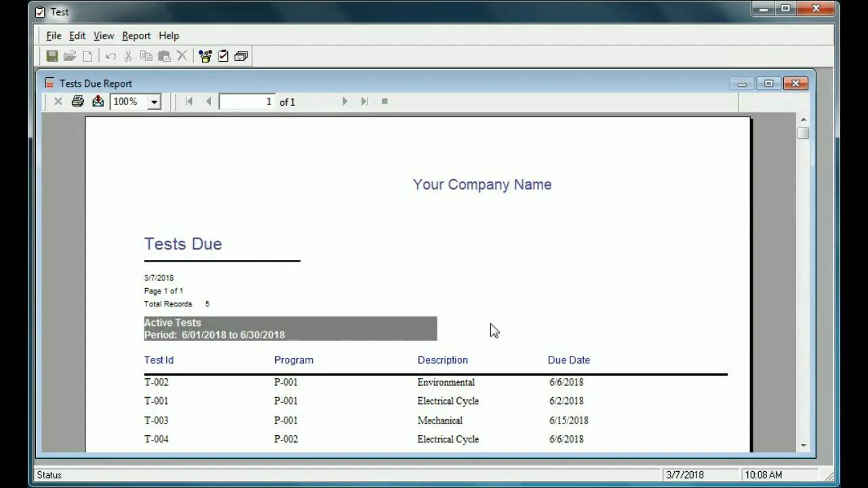
click(803, 446)
click(803, 446)
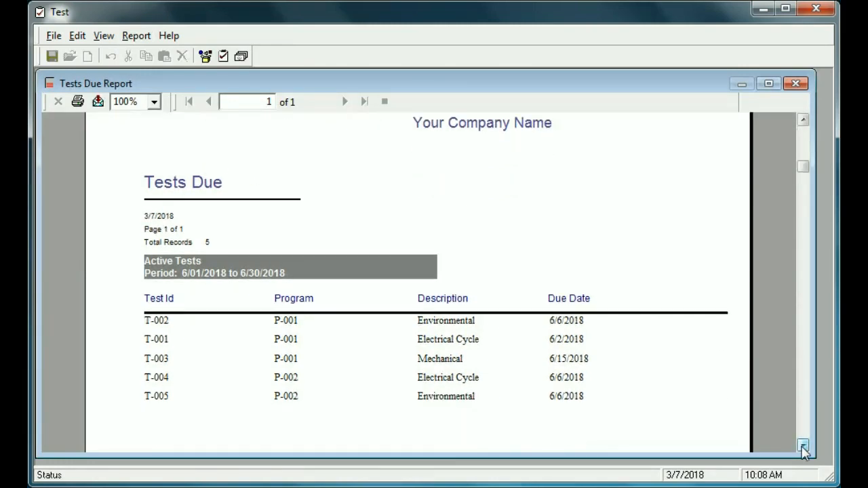
click(803, 445)
click(804, 445)
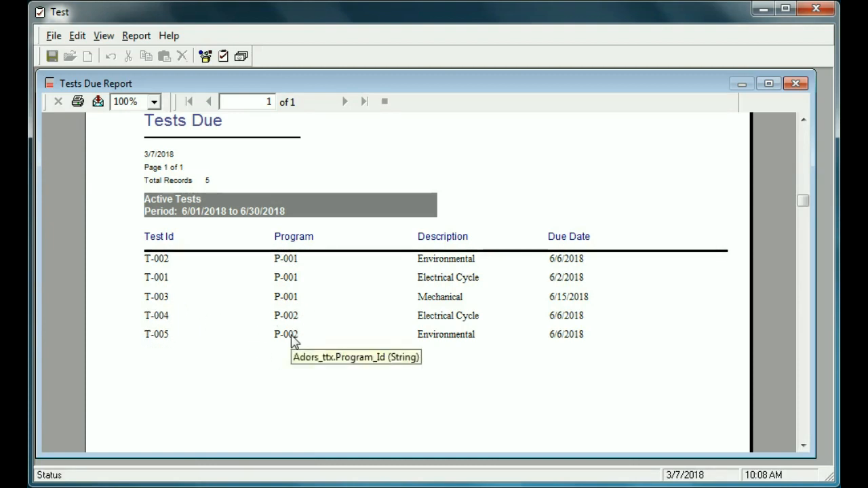
click(795, 84)
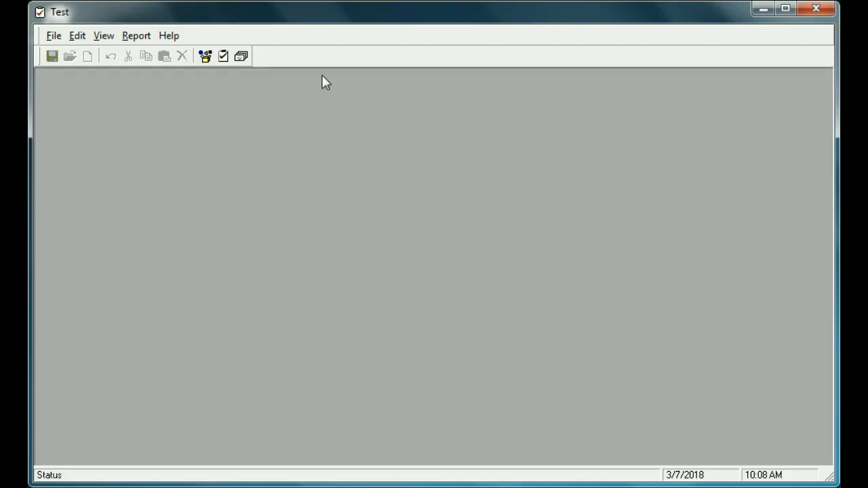
Generate the Test Schedule, examine the June 2018 grid and its internal/external lab test legend, and close it.
click(137, 38)
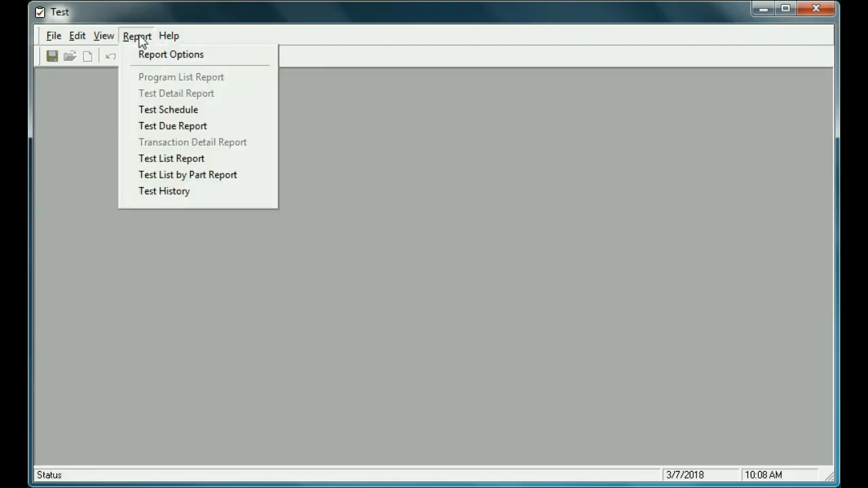
click(146, 111)
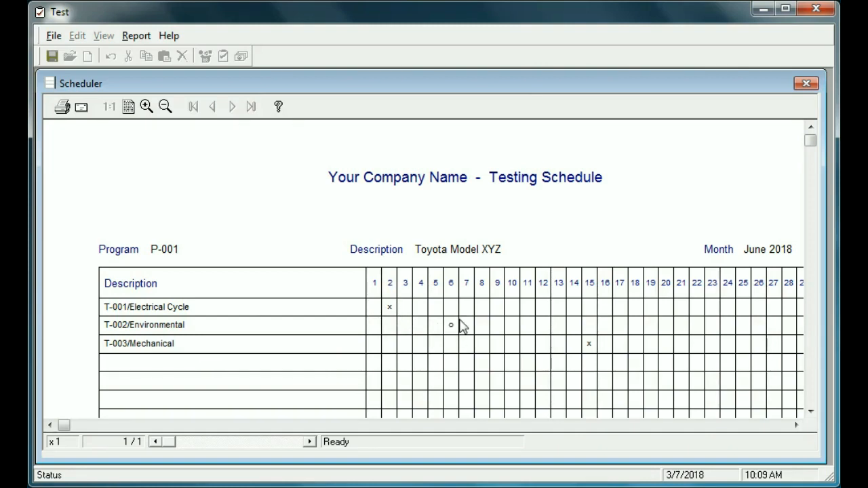
drag(807, 144, 808, 378)
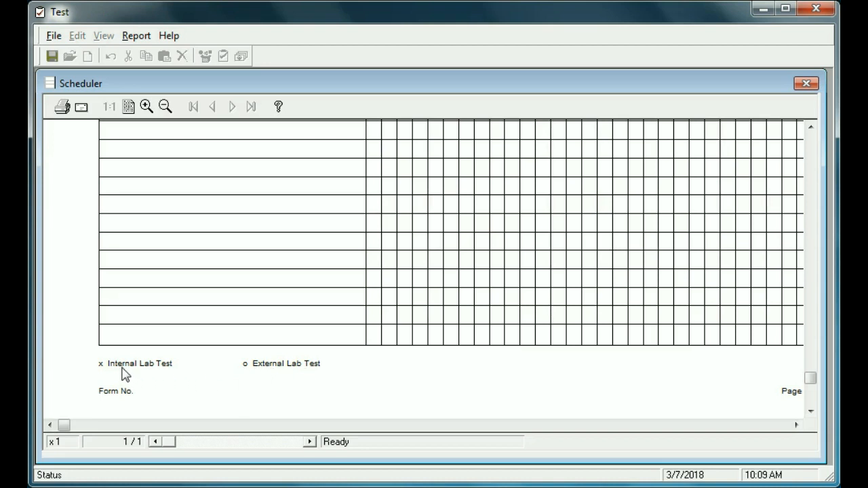
drag(811, 380, 811, 139)
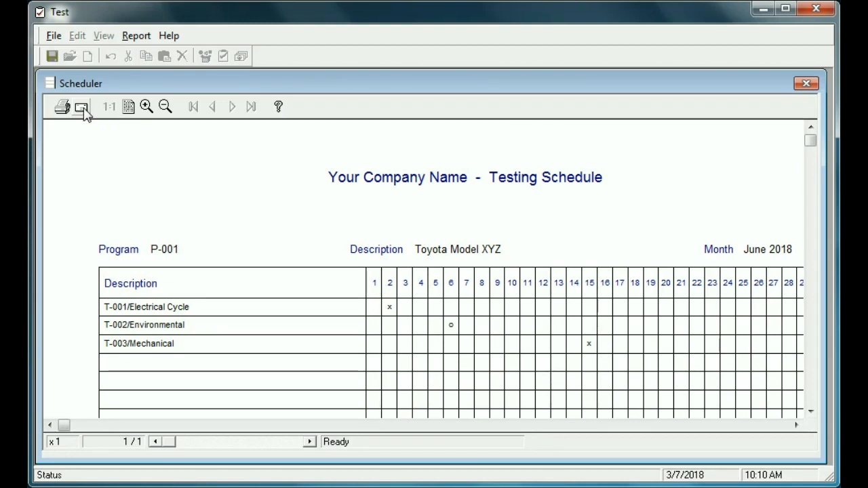
click(55, 36)
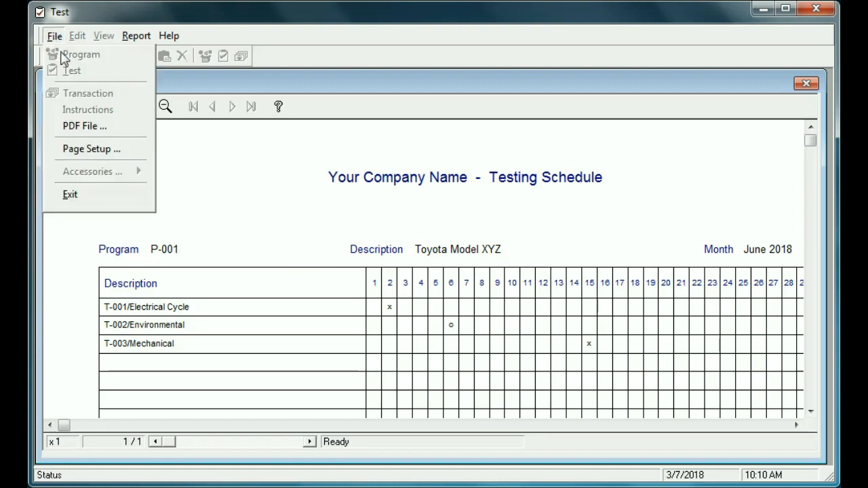
click(245, 185)
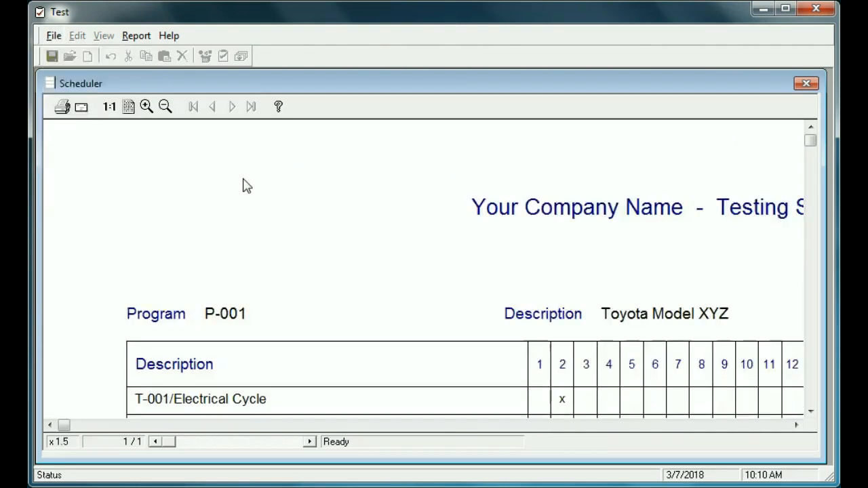
click(807, 84)
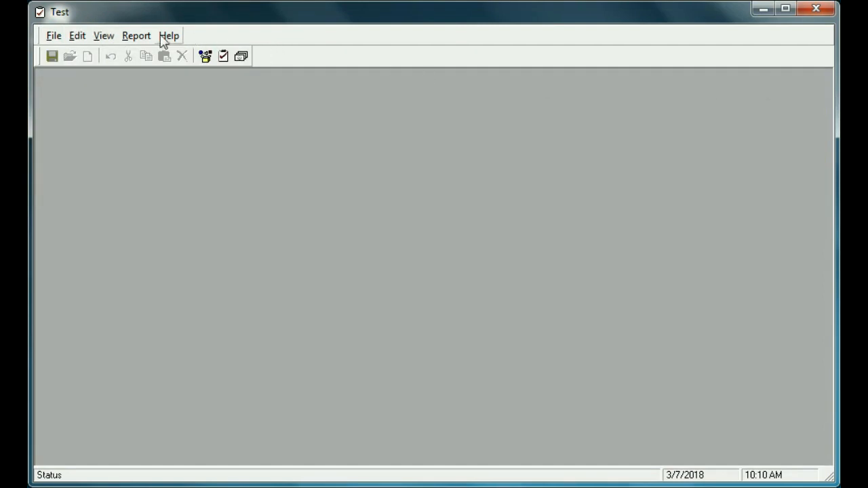
Generate the Test List Report, review all its columns through Frequency, and close it.
click(139, 37)
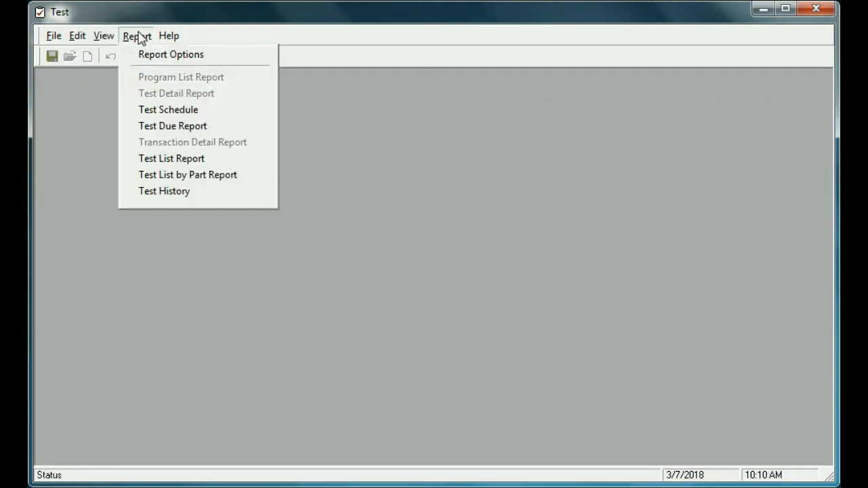
click(172, 160)
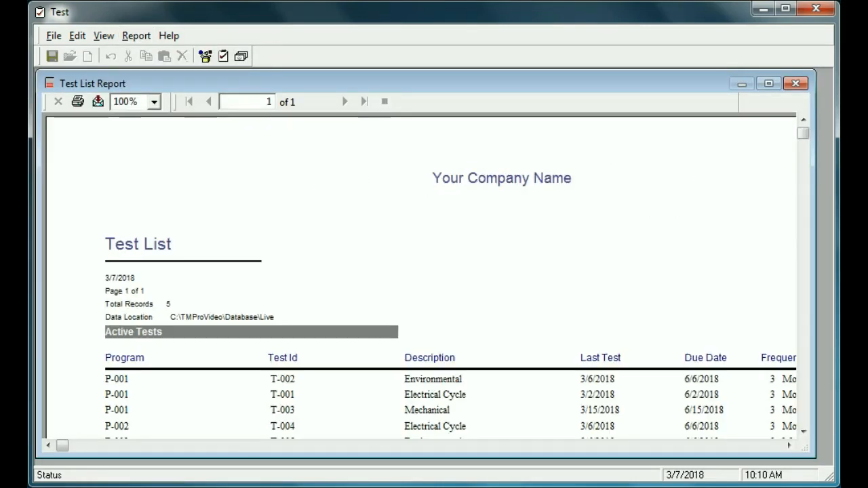
drag(802, 136, 817, 216)
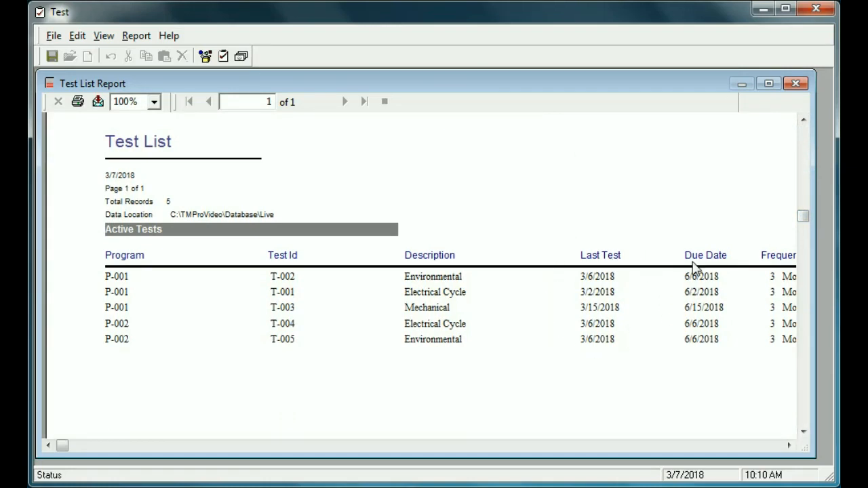
click(790, 446)
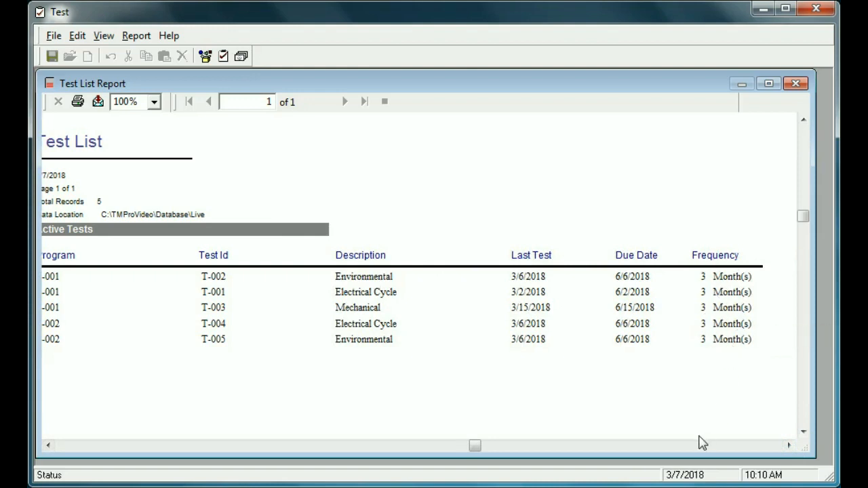
drag(480, 449, 57, 465)
click(796, 82)
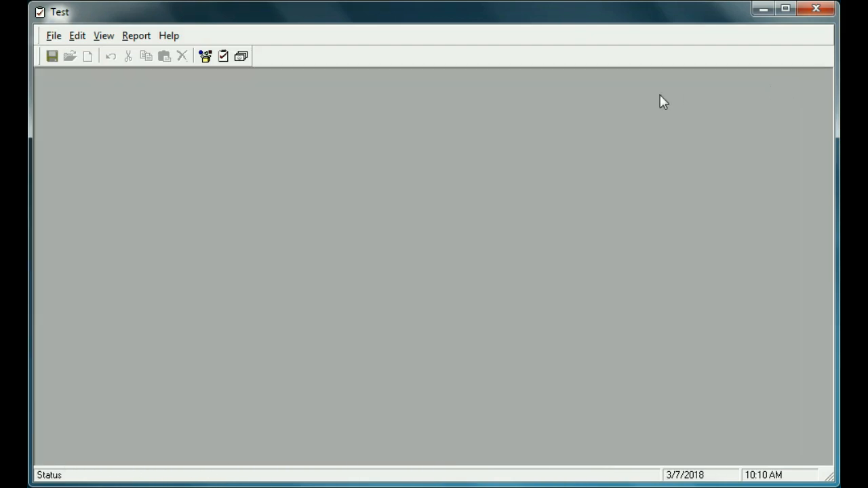
Reset the report options and set the history date range from 1-1-18 to 3-31-18, accepting the options.
click(137, 36)
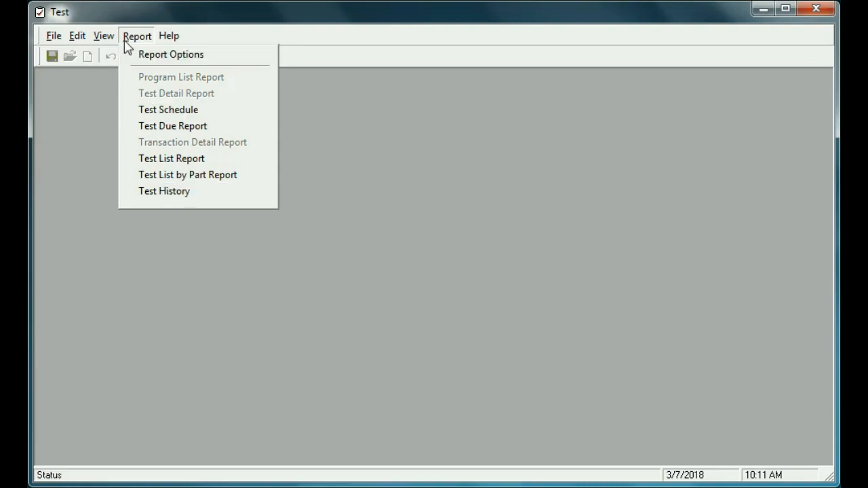
click(154, 56)
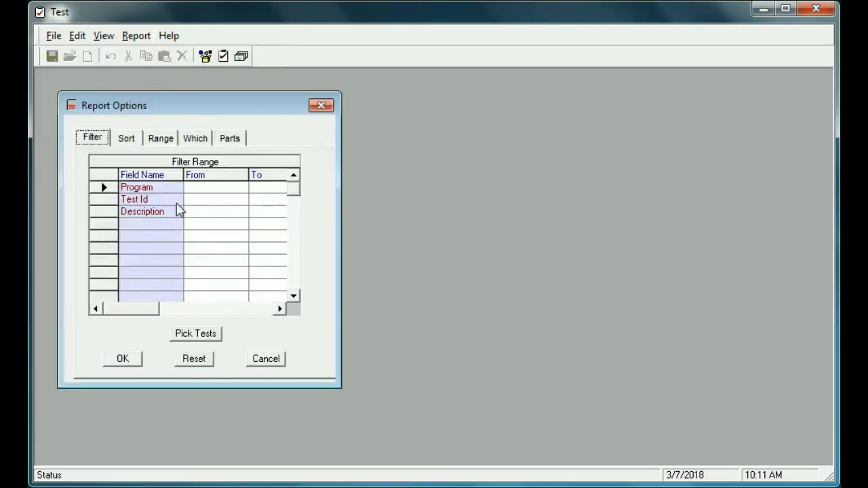
click(195, 360)
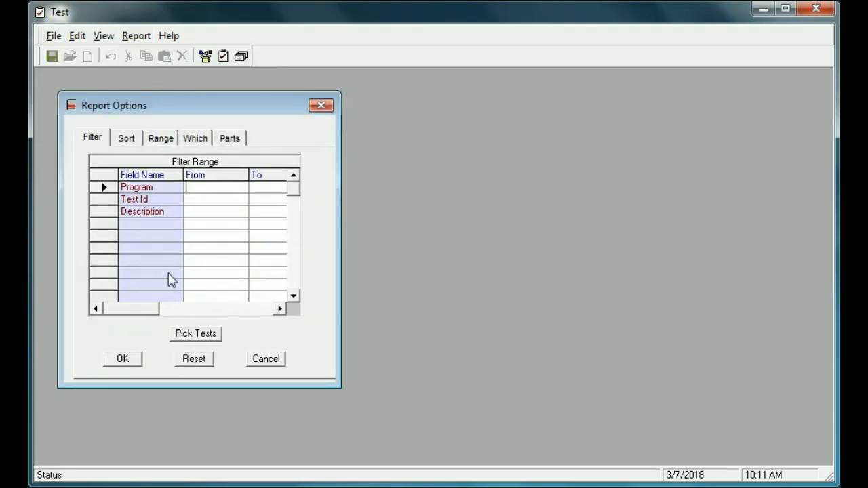
click(162, 139)
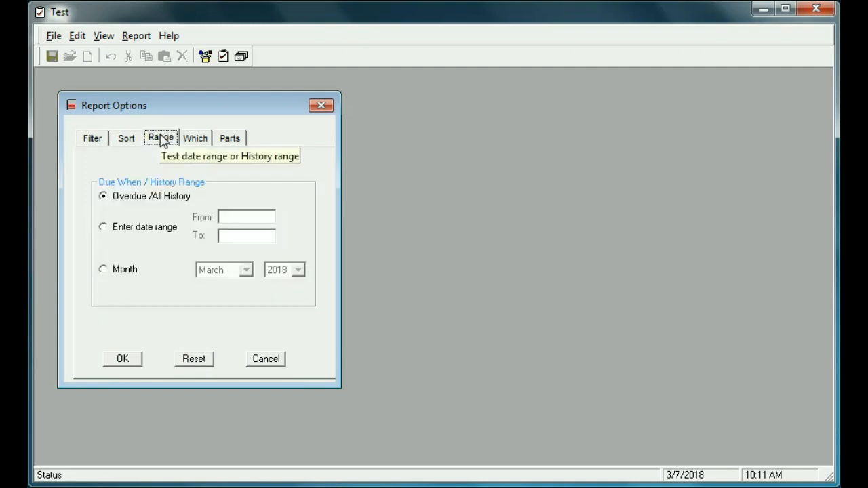
click(104, 227)
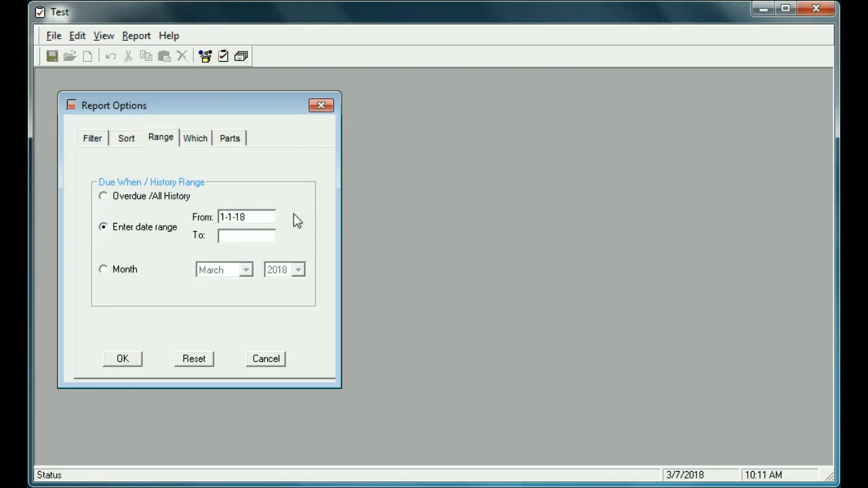
click(243, 236)
click(123, 360)
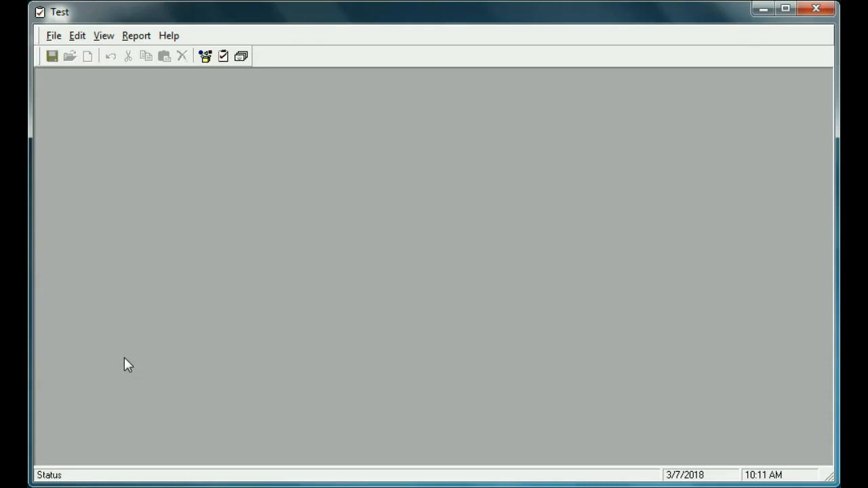
Generate the Test History report and examine the transactions listed for test T-001.
click(137, 36)
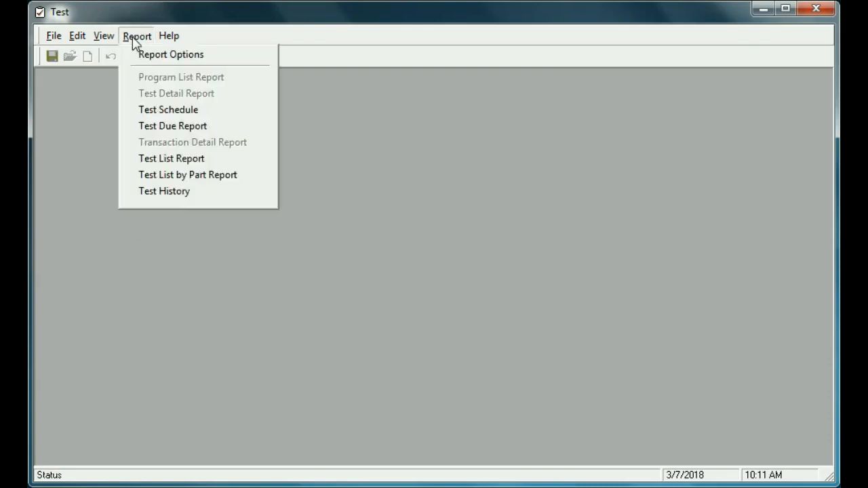
click(167, 192)
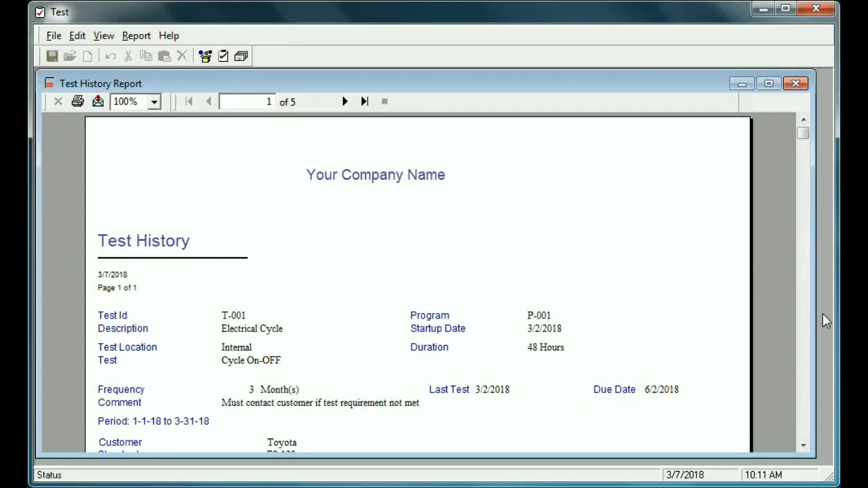
click(803, 445)
click(803, 445)
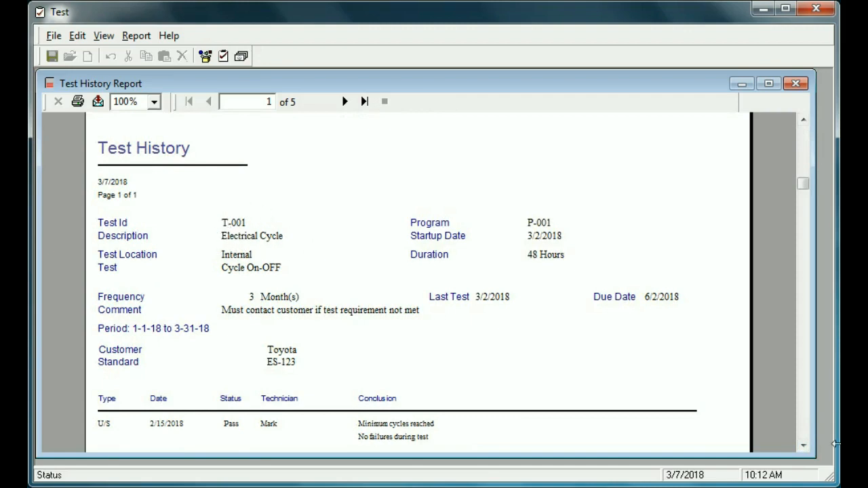
click(803, 445)
click(803, 445)
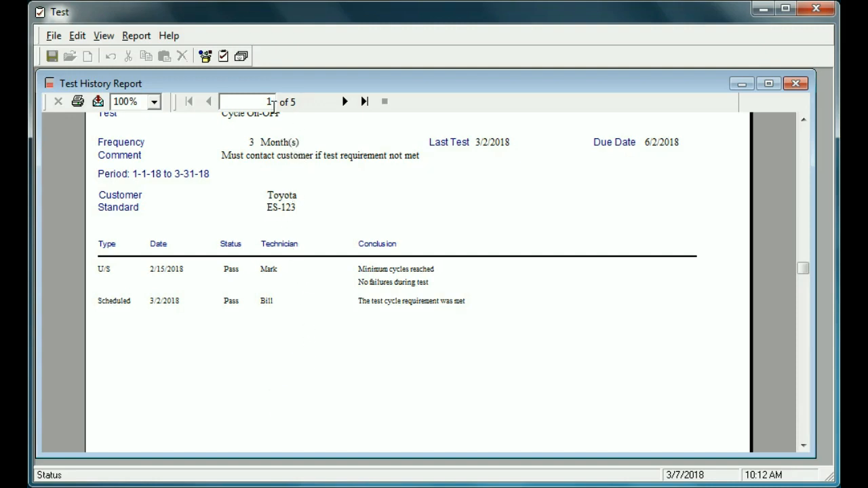
Go to the second page of the Test History report, review the T-002 details and transactions, and close the report.
click(346, 102)
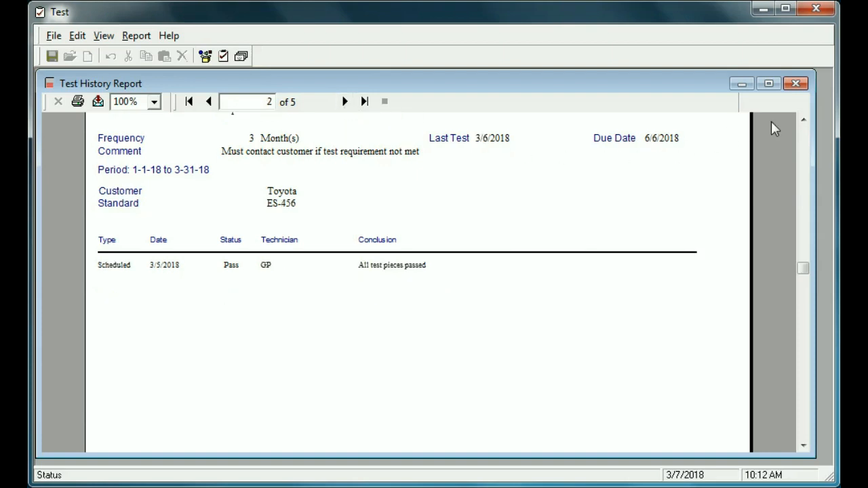
click(803, 120)
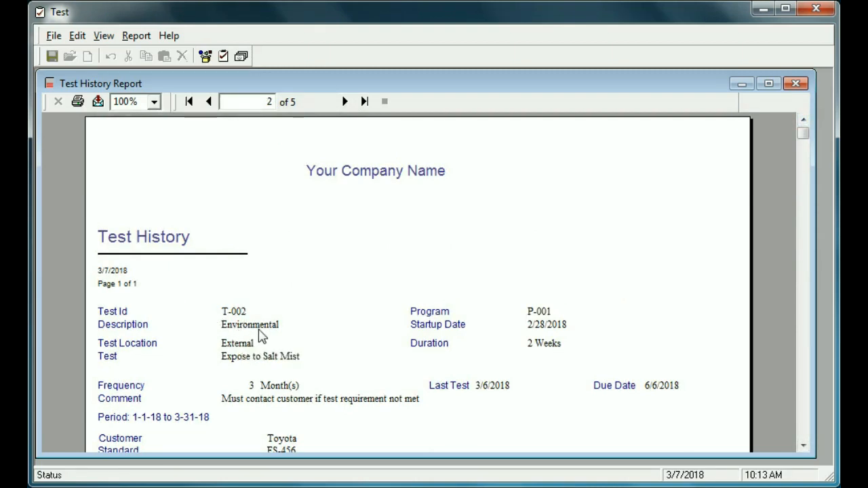
click(803, 446)
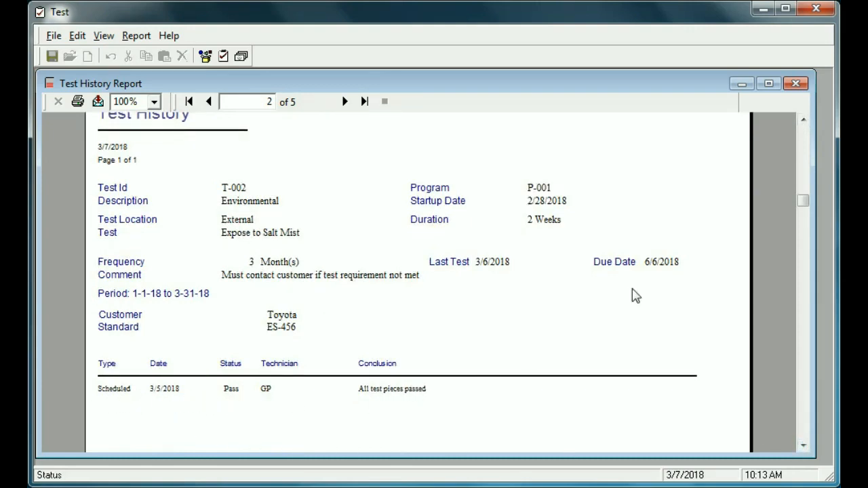
click(796, 84)
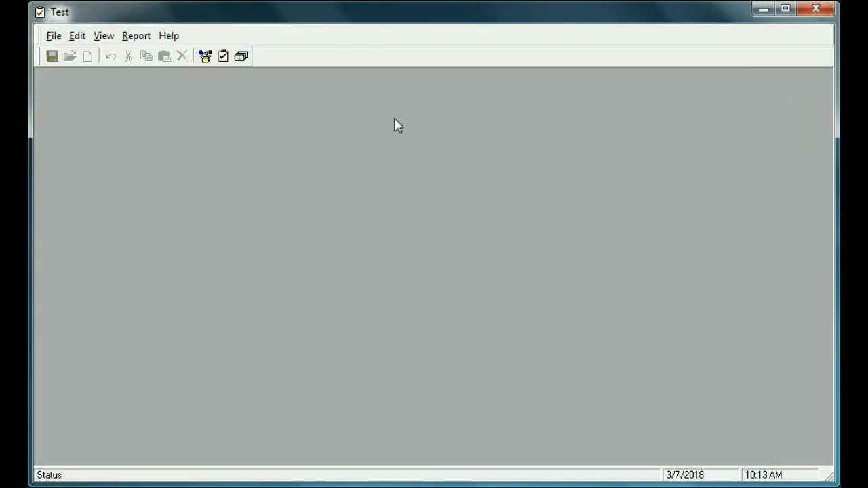
Reopen the report options and reset them to their defaults.
click(135, 41)
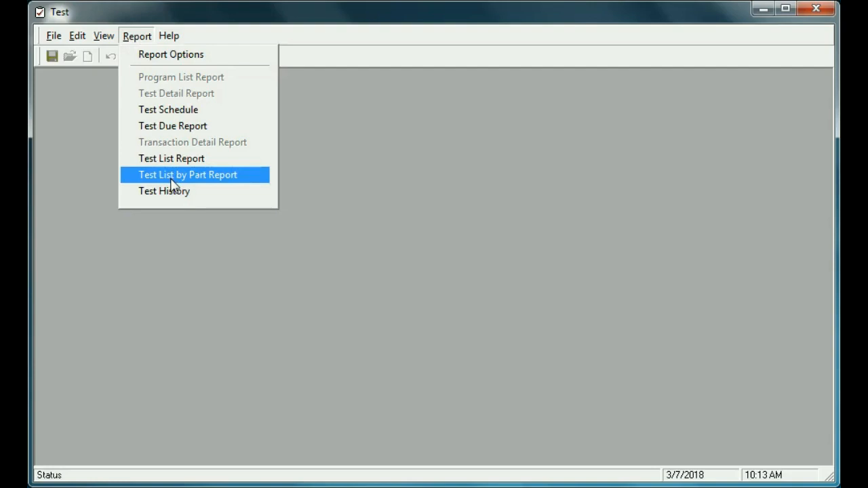
click(459, 183)
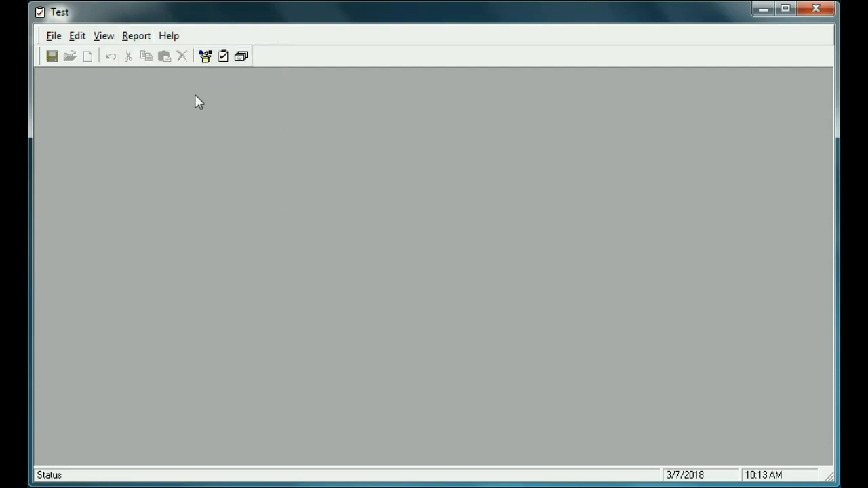
click(133, 38)
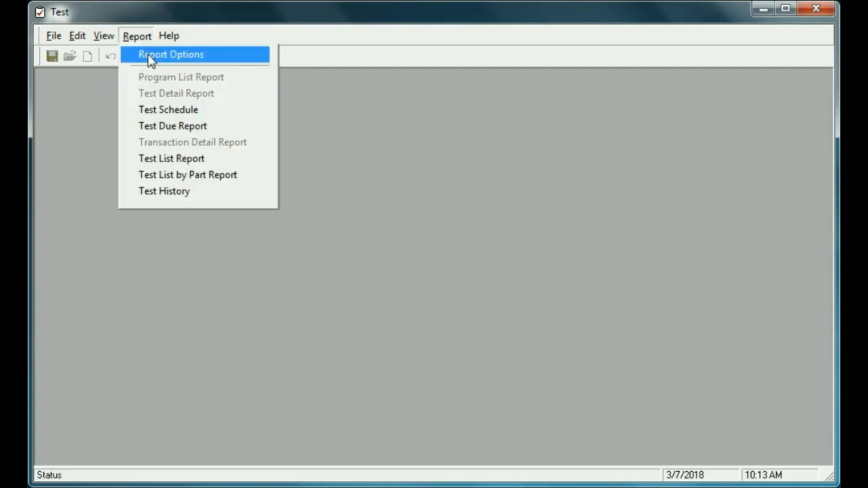
click(148, 57)
click(204, 363)
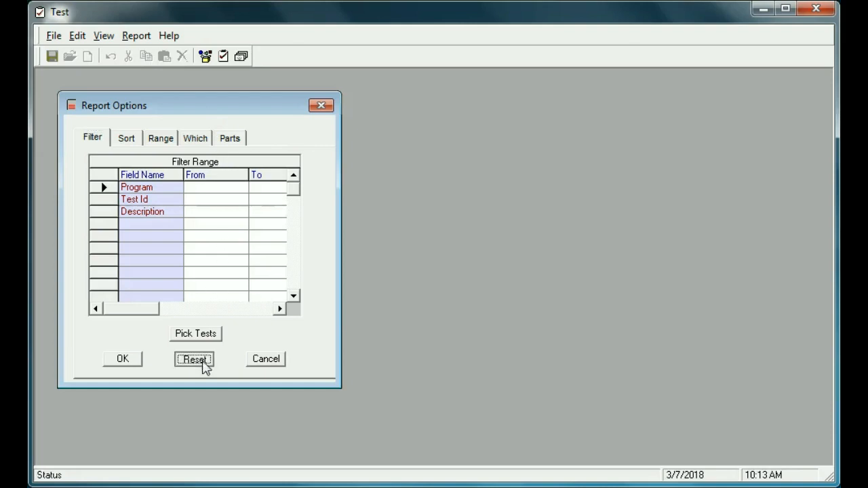
Specify parts PN-001 and PN-002 in the report options and accept them.
click(231, 140)
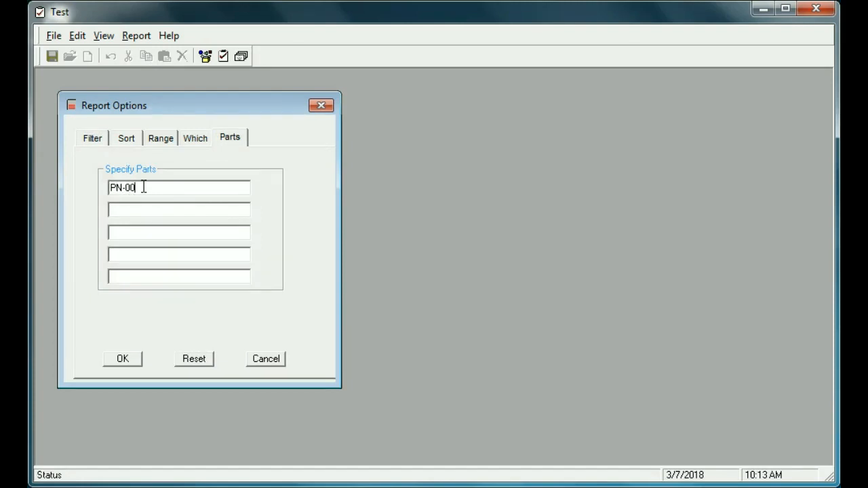
click(118, 212)
click(125, 361)
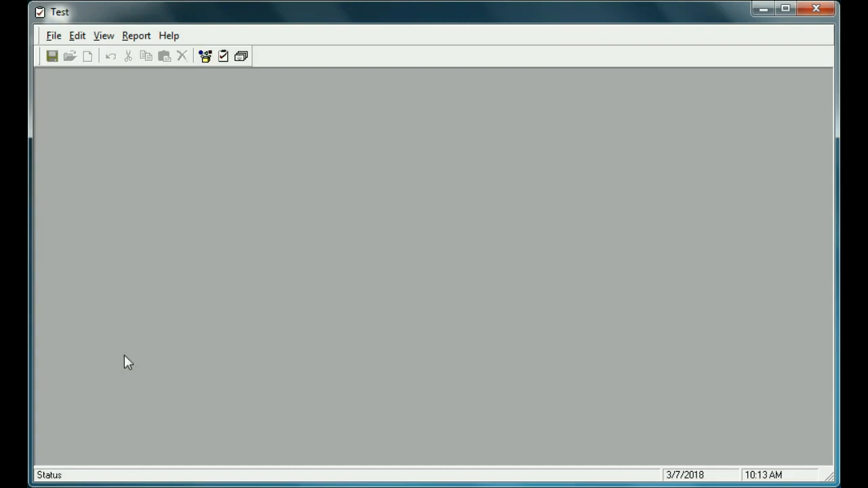
Generate the Test List by Part Report, review the tests listed for each part, and close the report.
click(137, 36)
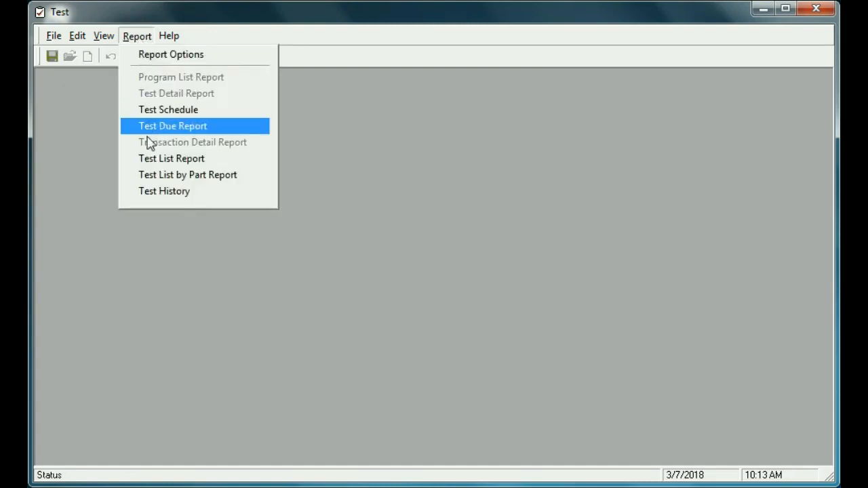
click(158, 180)
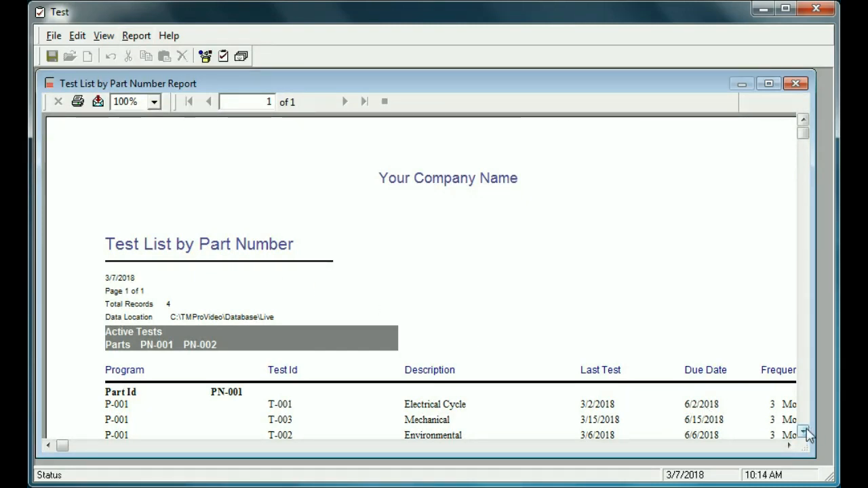
scroll(804, 434, down, 3)
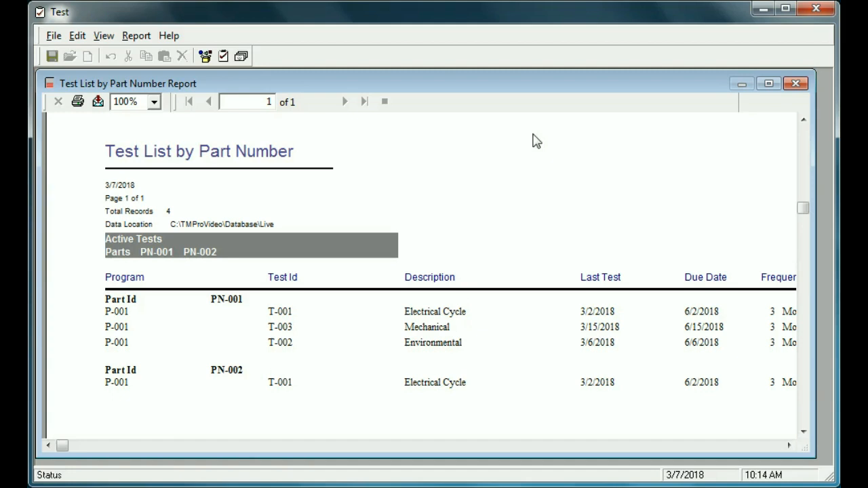
click(796, 84)
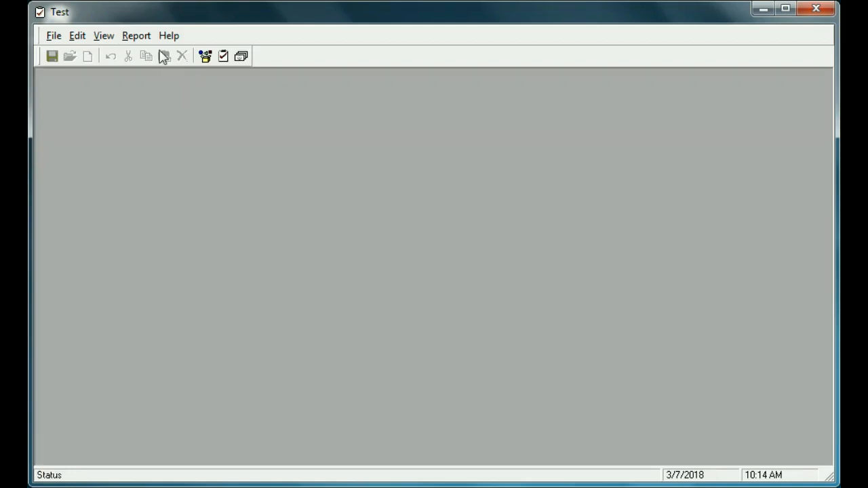
Open the program record for P-001 with its assigned tests.
click(138, 37)
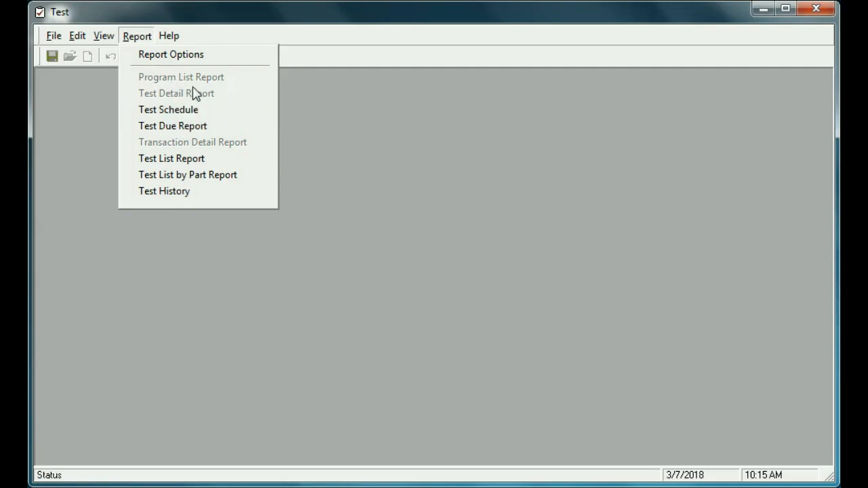
click(303, 113)
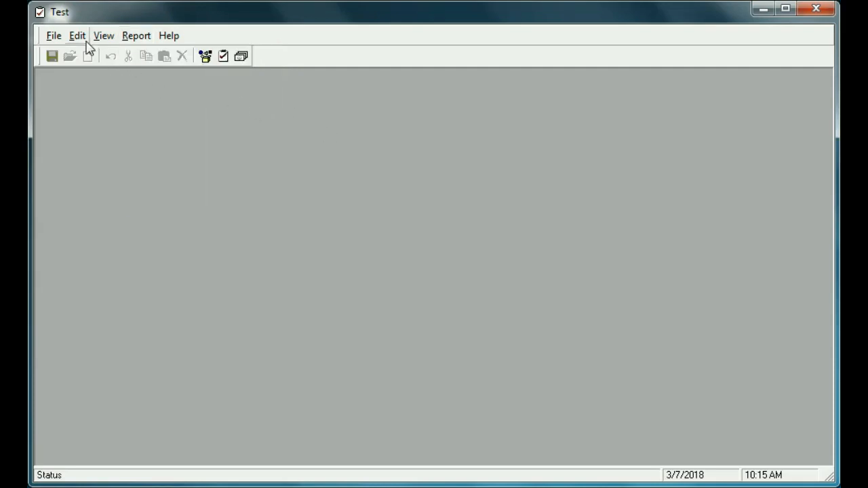
click(52, 39)
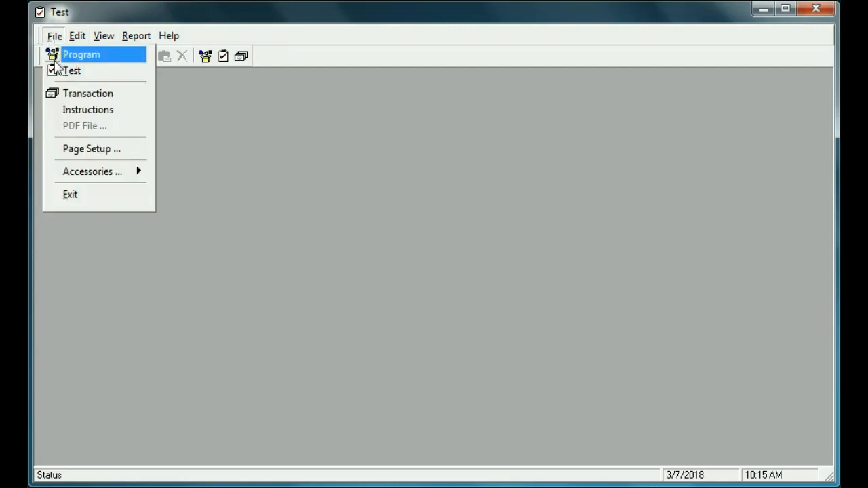
click(80, 56)
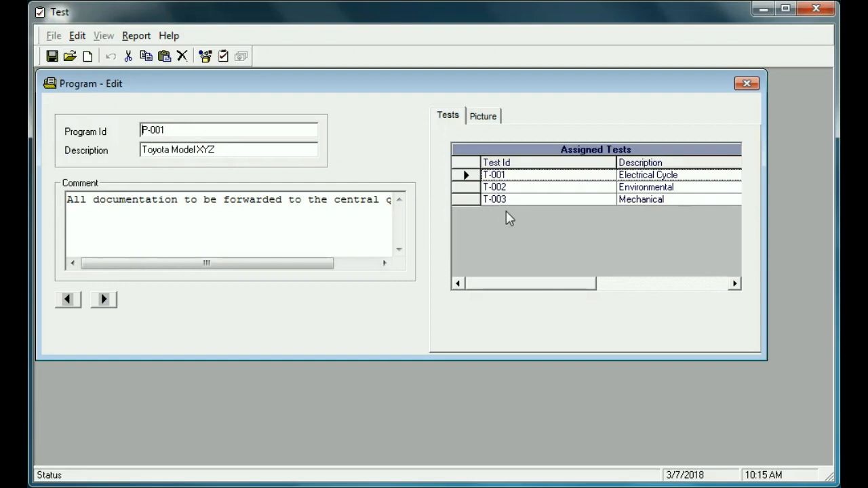
Generate and review the Program List Report for P-001, closing the report and the program record.
click(135, 38)
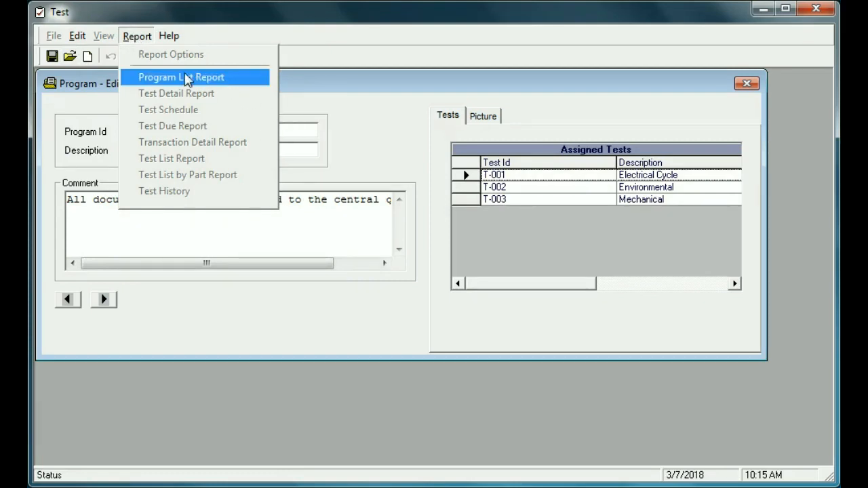
click(163, 81)
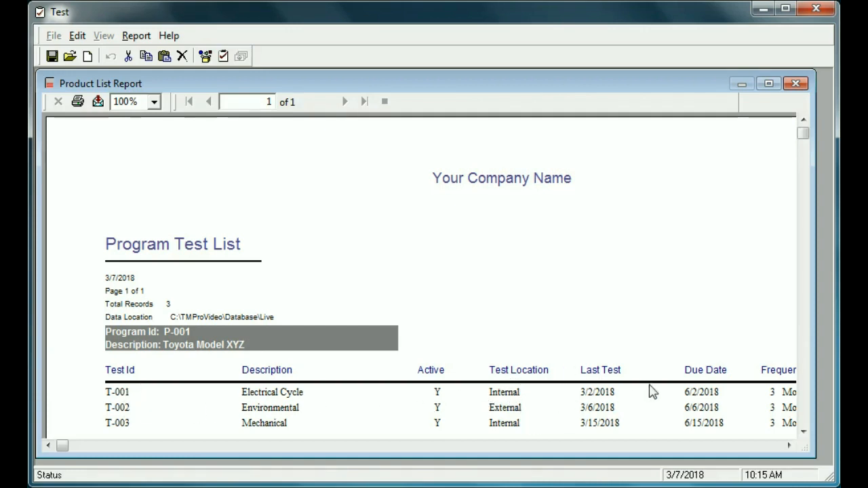
click(796, 84)
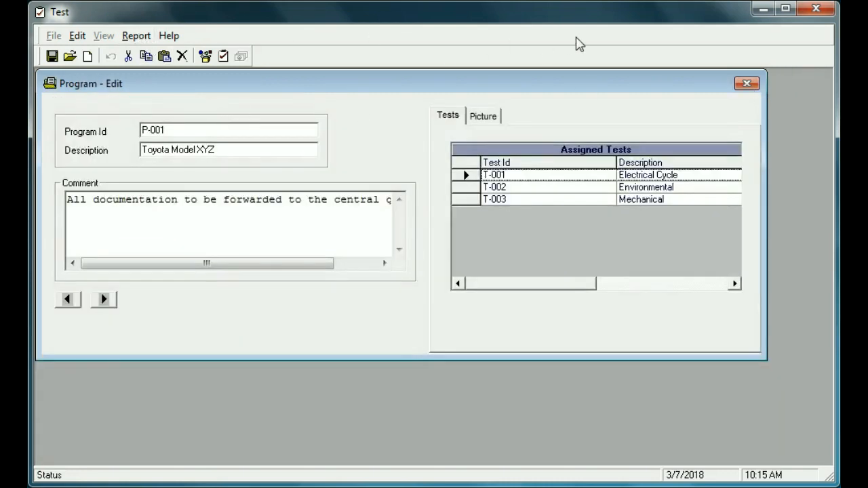
click(746, 84)
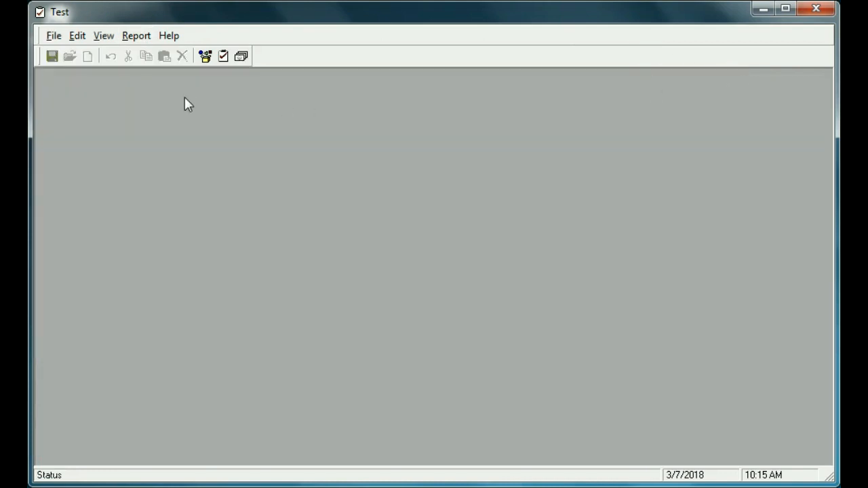
Open the test detail record for T-001.
click(136, 36)
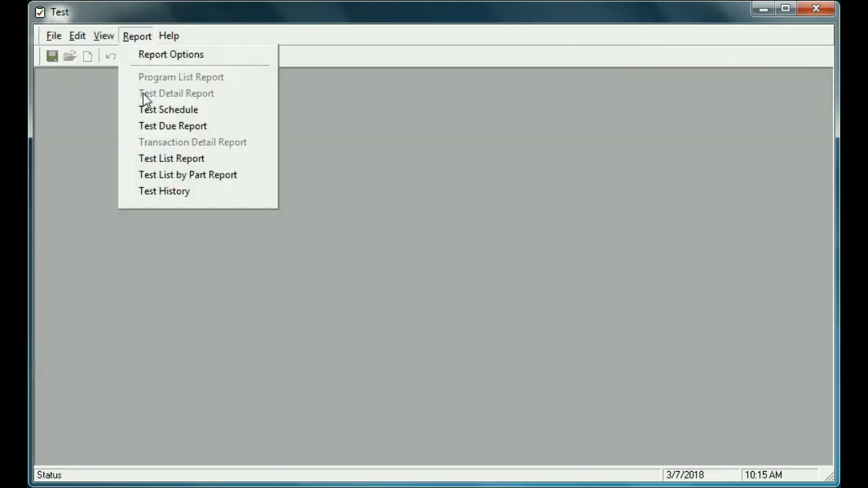
click(301, 129)
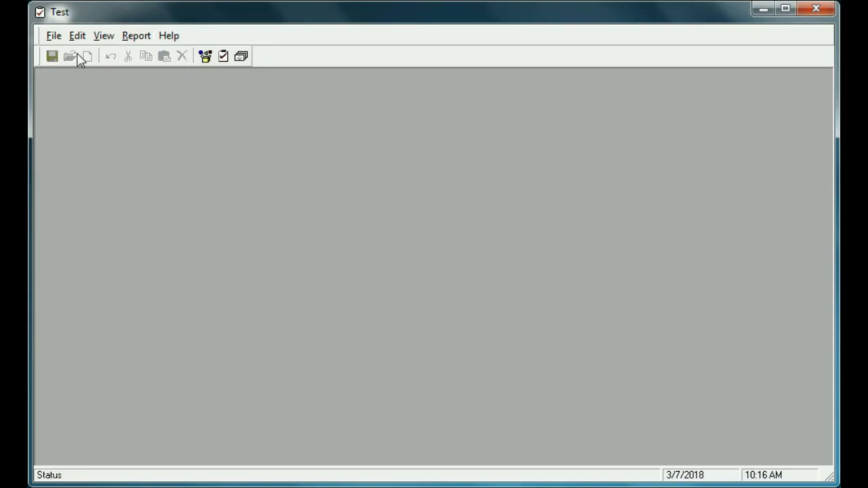
click(53, 36)
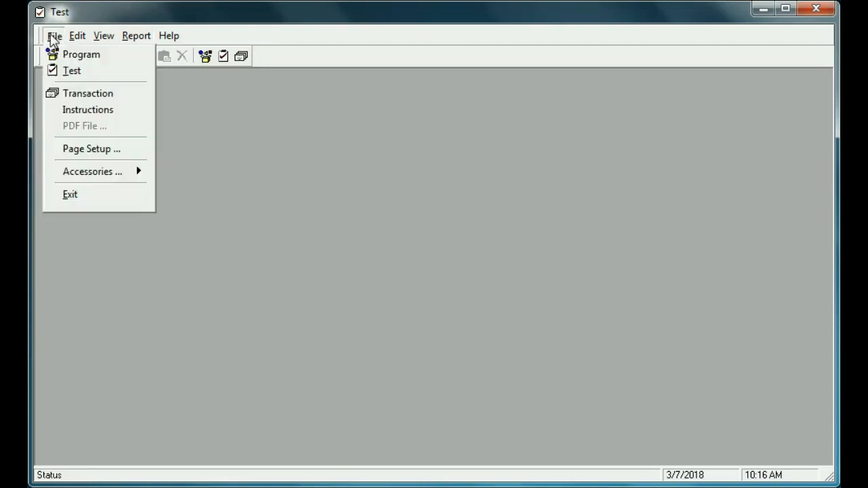
click(65, 71)
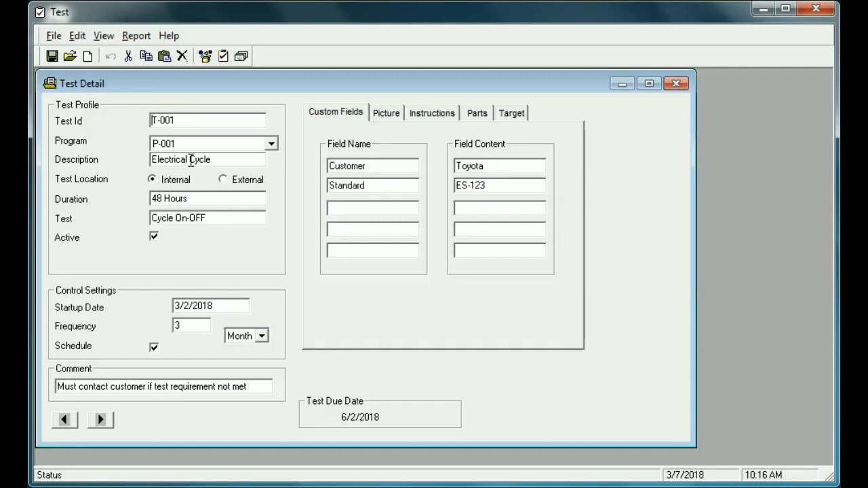
Generate the Test Detail Report for T-001 and review it down to the instructions, closing the report and the test record.
click(137, 37)
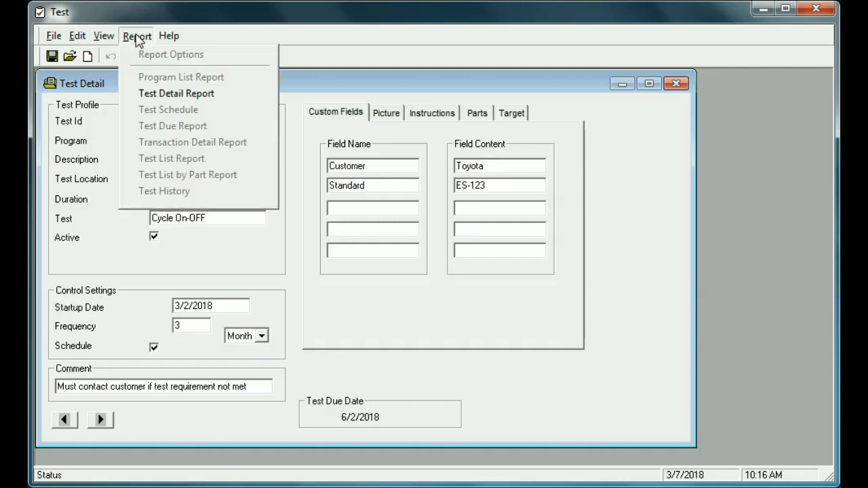
click(182, 95)
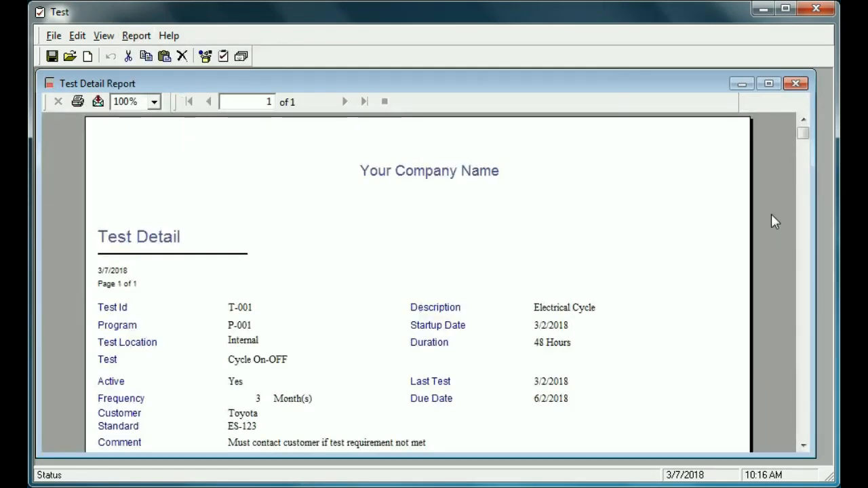
drag(804, 135, 789, 235)
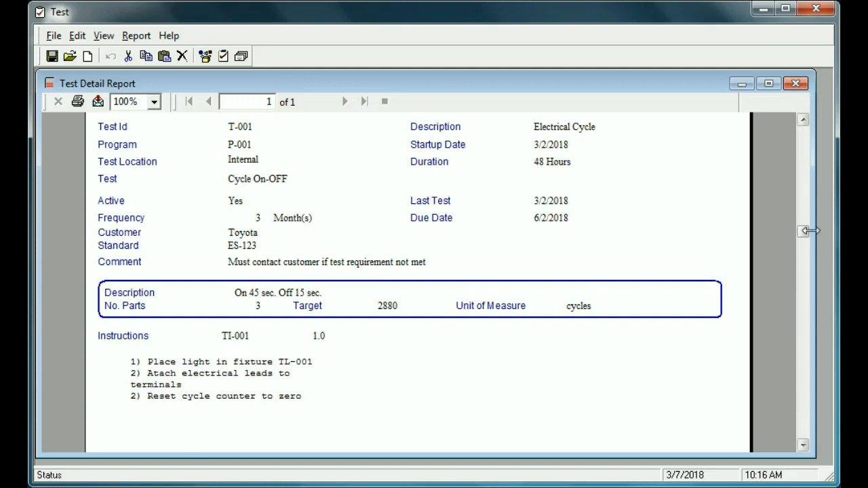
drag(803, 232, 802, 133)
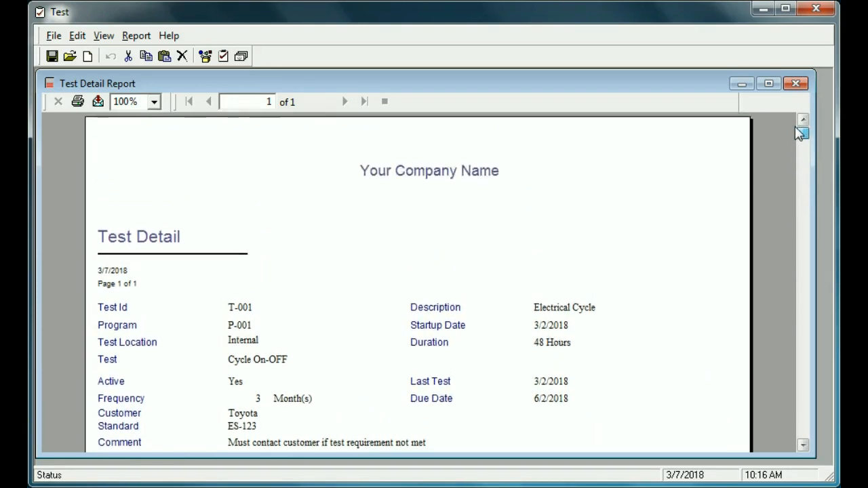
click(796, 84)
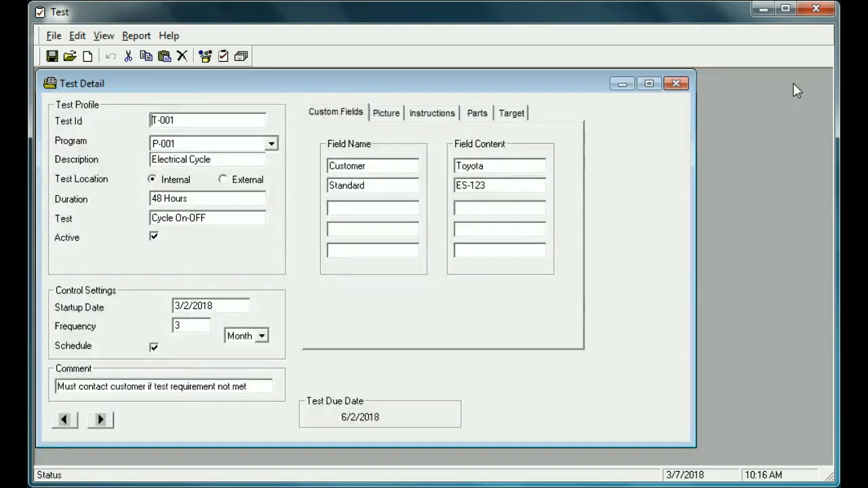
click(675, 83)
Open the transactions of test T-001 and bring up the details of the scheduled transaction dated 3/2/2018.
click(128, 37)
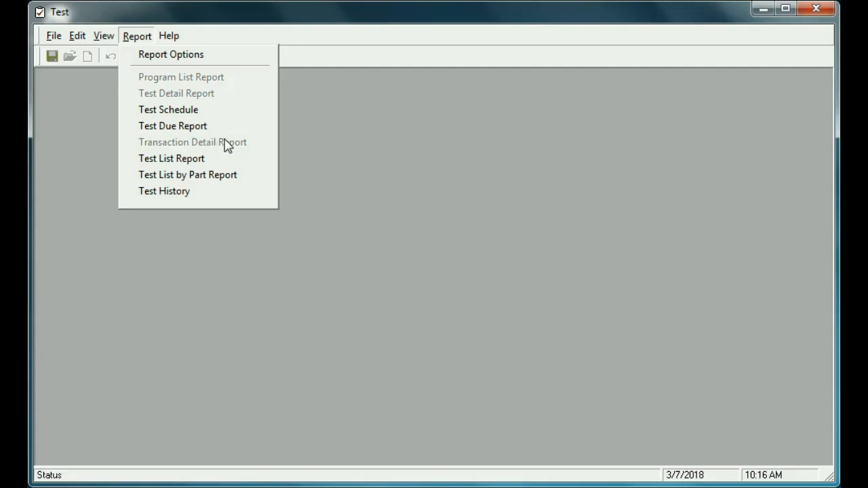
click(274, 135)
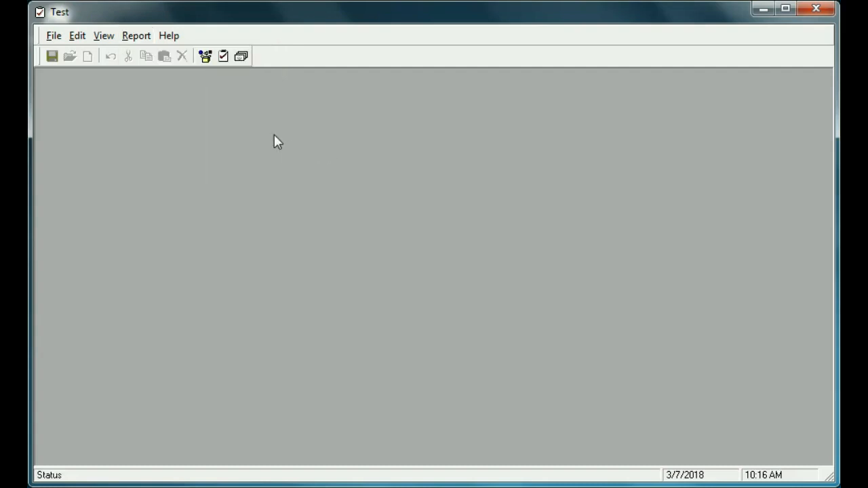
click(242, 57)
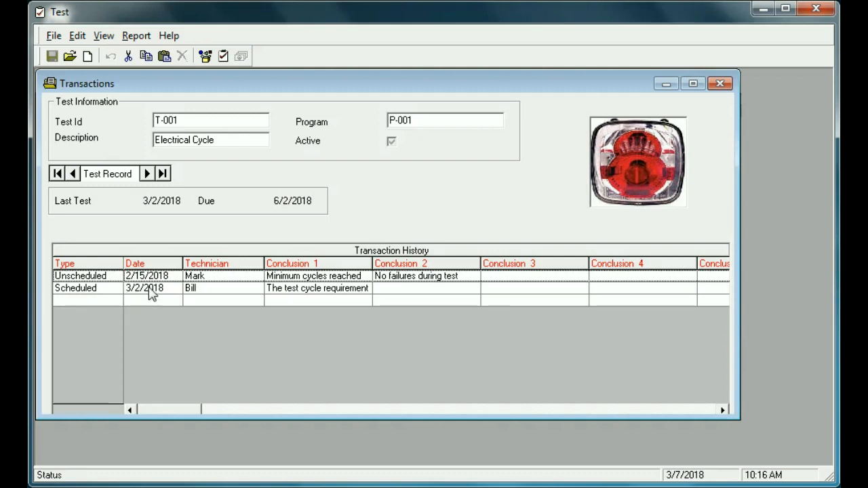
click(141, 38)
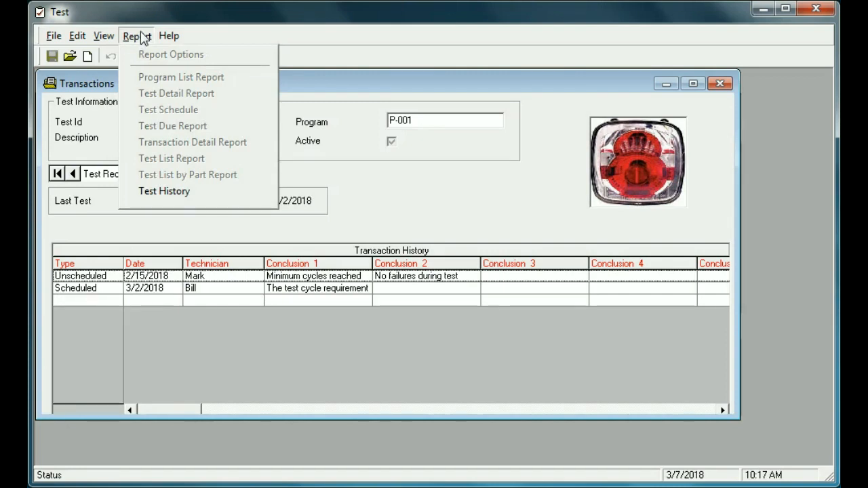
click(367, 348)
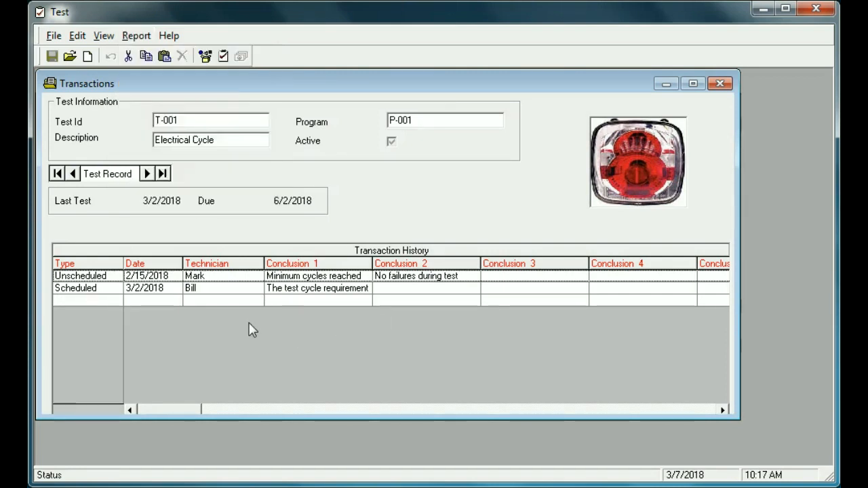
double_click(101, 291)
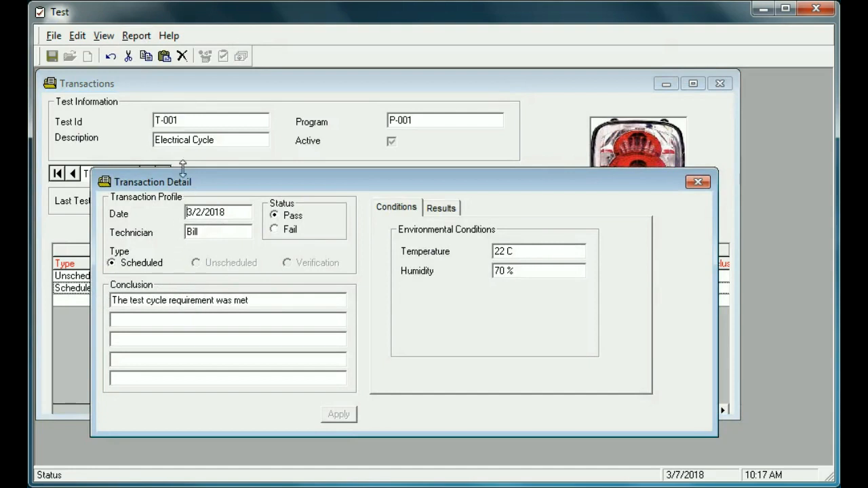
Generate the Transaction Detail Report for this transaction and examine the certificate's profile, environmental conditions, results and approval section.
click(135, 37)
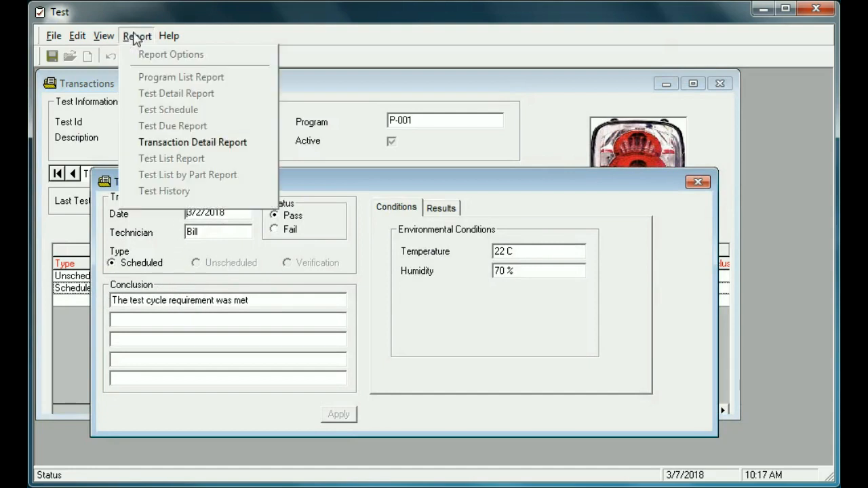
click(207, 143)
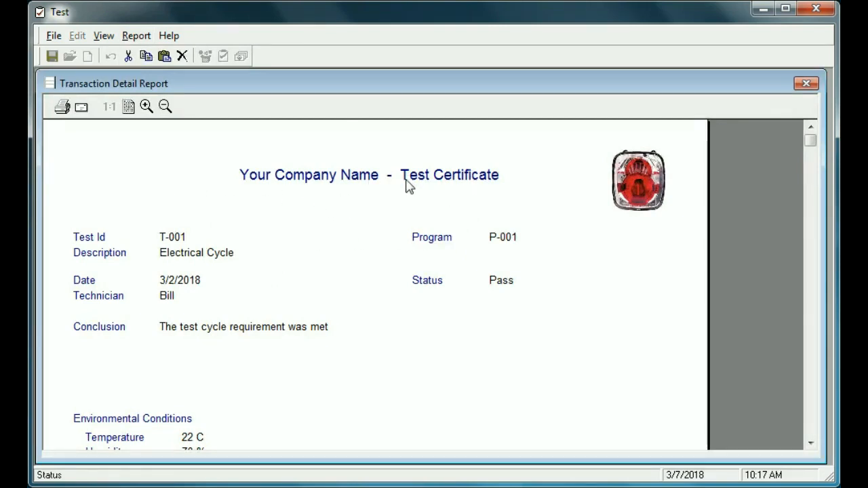
click(812, 443)
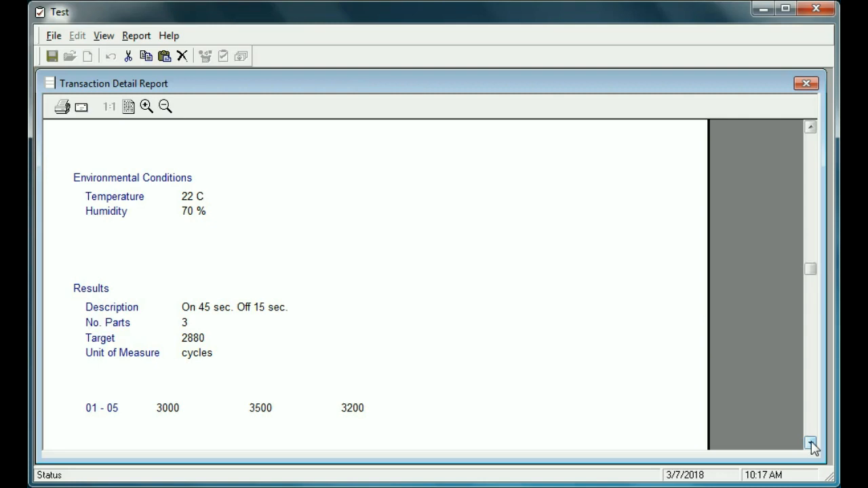
click(812, 445)
click(812, 445)
click(812, 445)
click(812, 445)
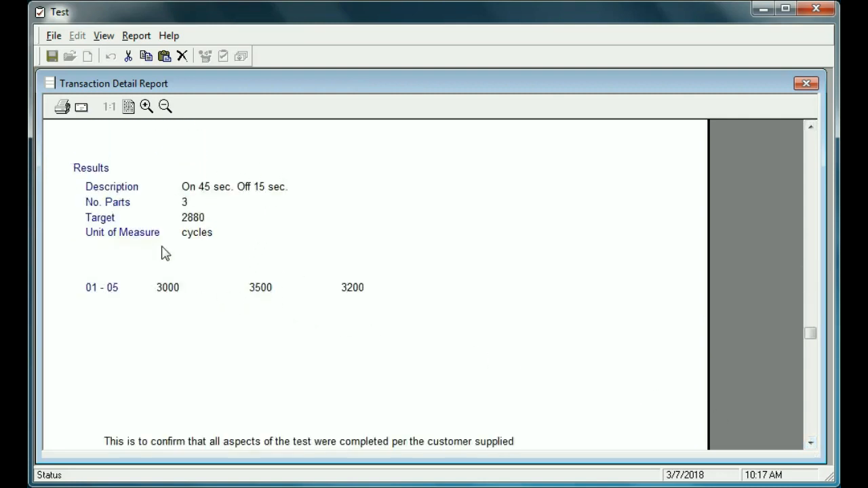
click(812, 444)
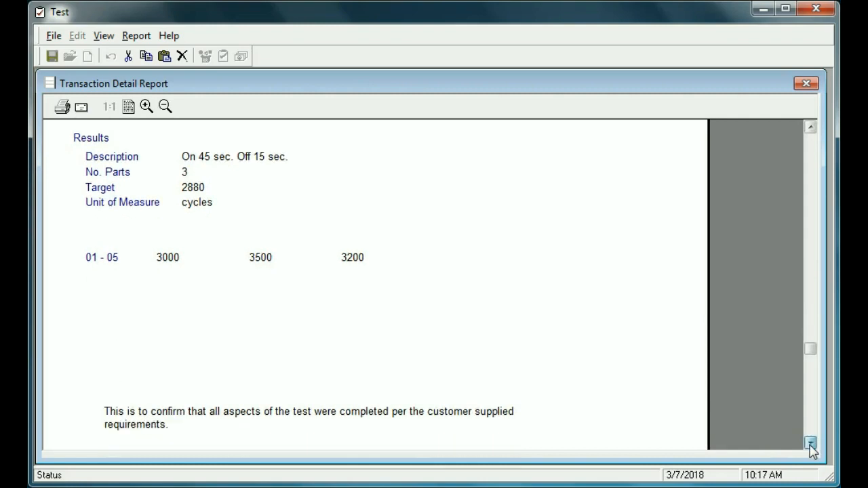
click(812, 445)
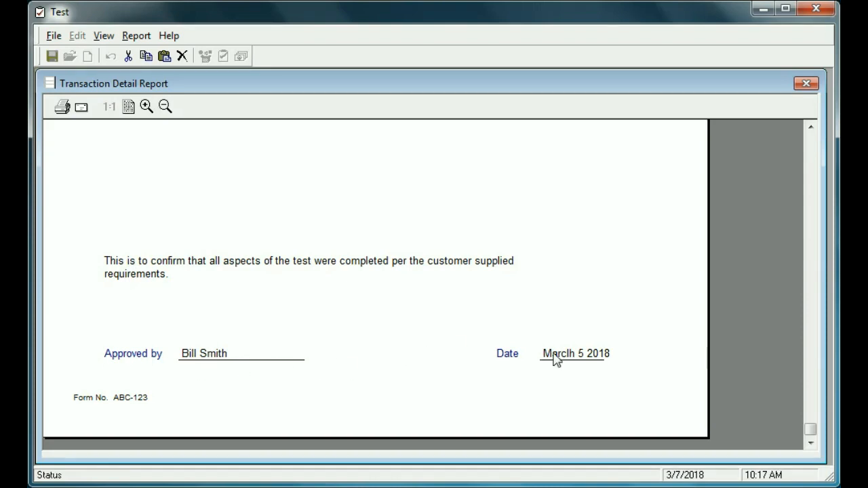
click(810, 127)
click(812, 129)
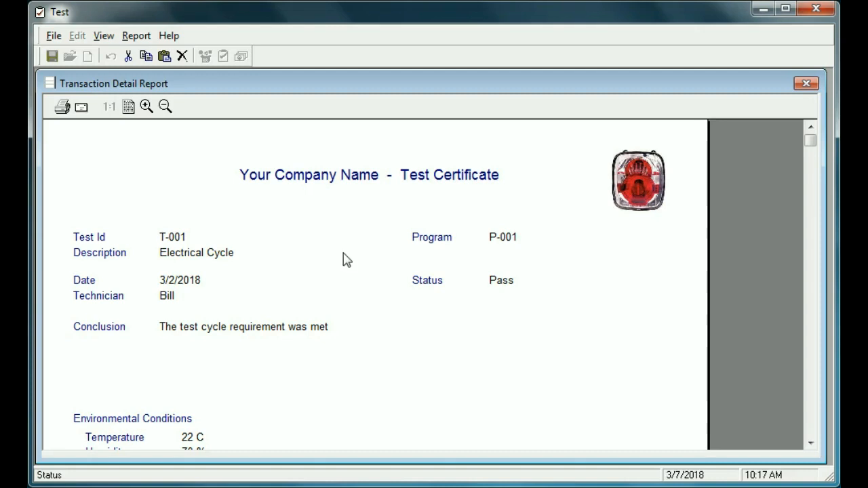
Close the Transaction Detail Report, the transaction's details and the transactions window.
click(806, 85)
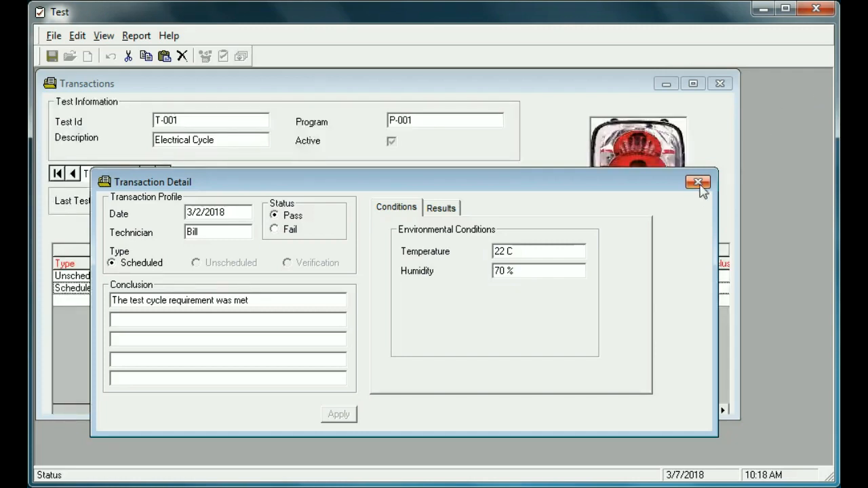
click(698, 185)
click(720, 84)
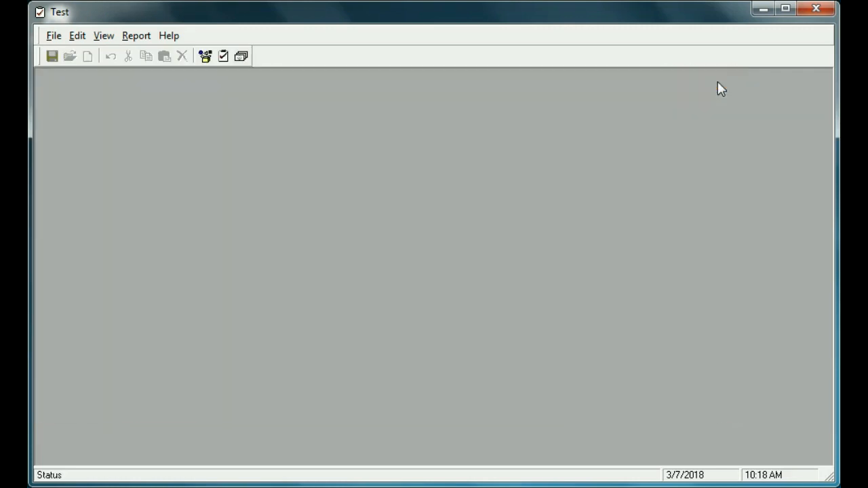